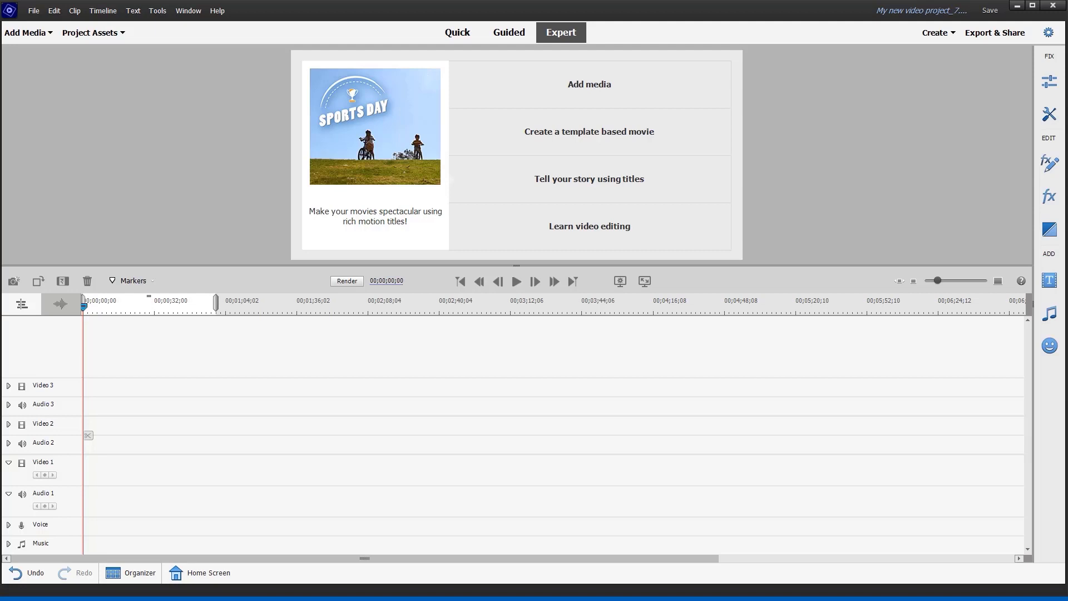
# Place the Venice canal photo 01B.jpg from Project Assets at the start of Video 1
pyautogui.click(92, 33)
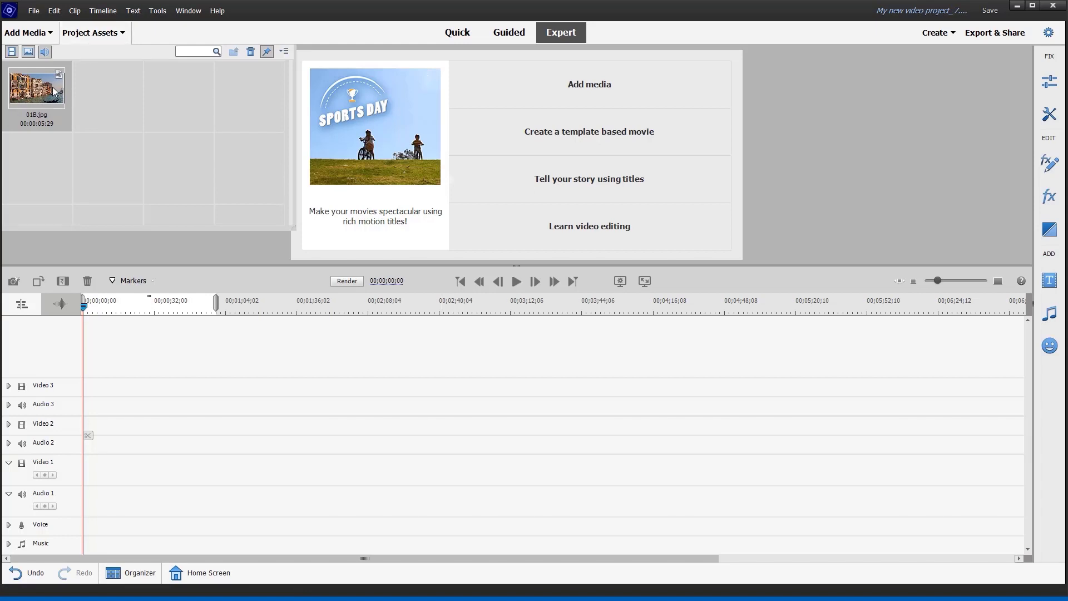
pyautogui.moveTo(54, 91)
pyautogui.mouseDown()
pyautogui.moveTo(168, 308)
pyautogui.moveTo(165, 464)
pyautogui.moveTo(139, 465)
pyautogui.mouseUp()
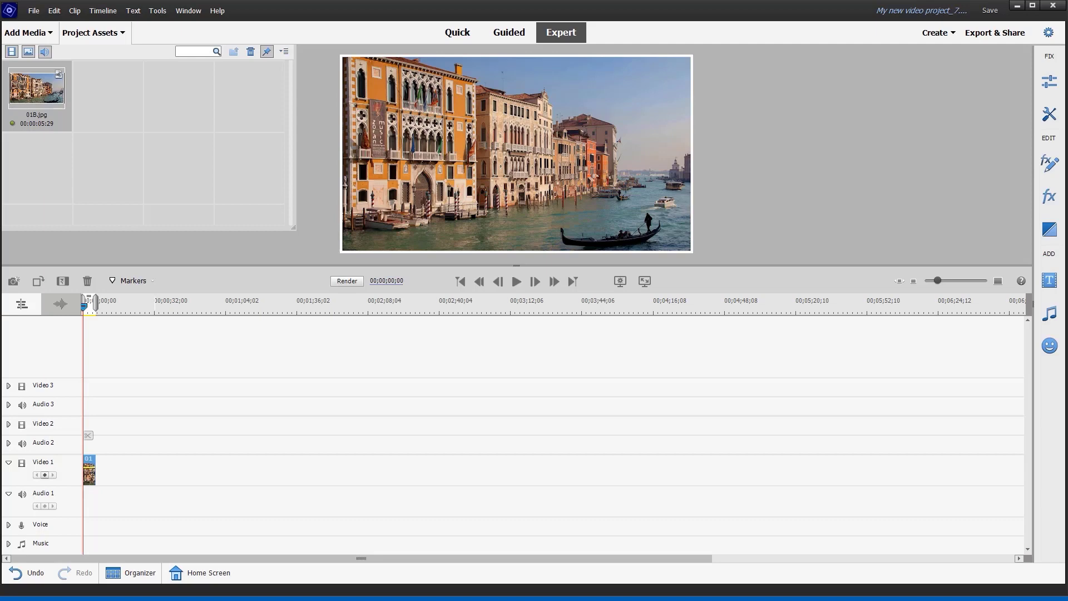
# Scale the 01B.jpg photo to 90 in its Motion settings, leaving a black border
pyautogui.click(1051, 162)
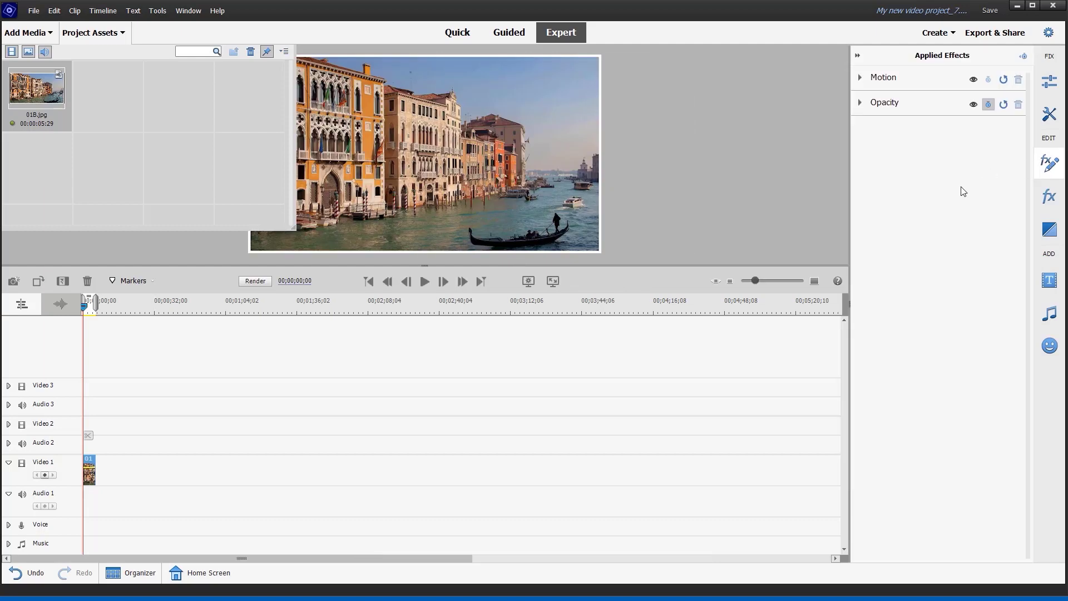
pyautogui.click(860, 77)
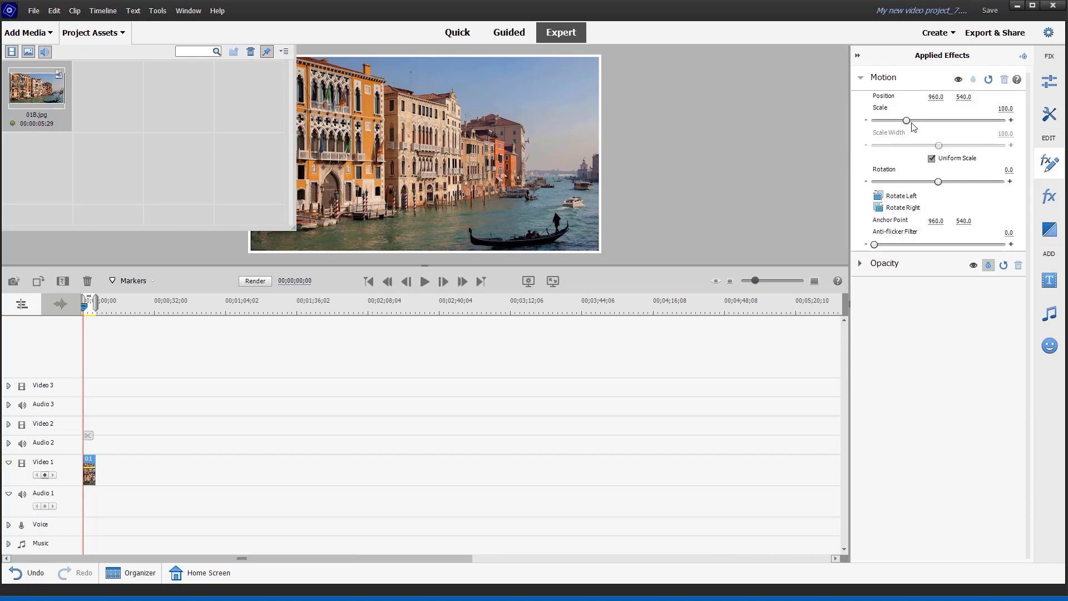
pyautogui.moveTo(909, 123); pyautogui.dragTo(905, 122)
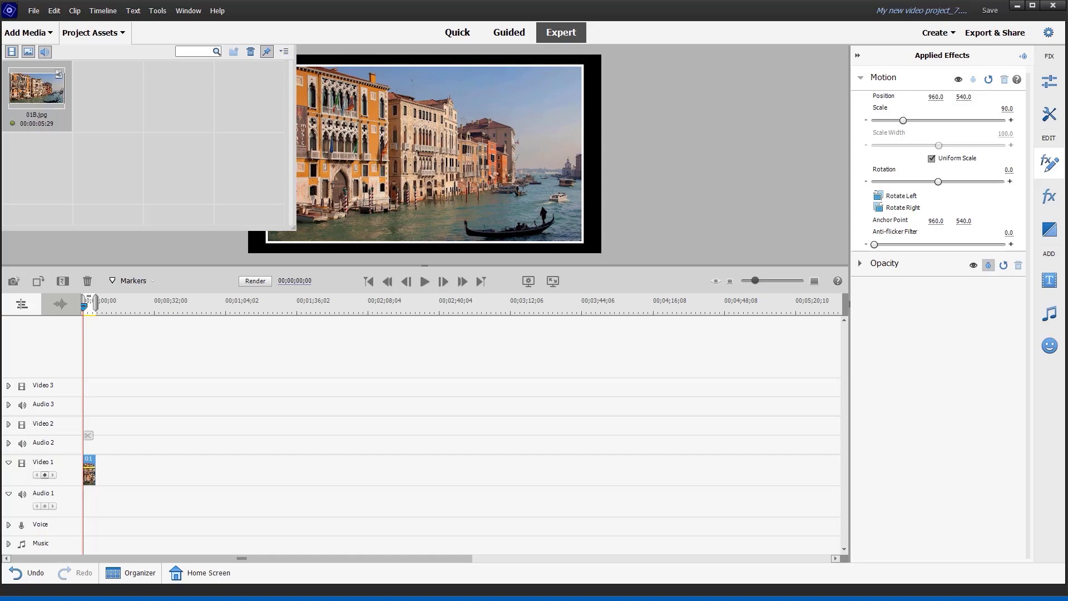
pyautogui.click(84, 33)
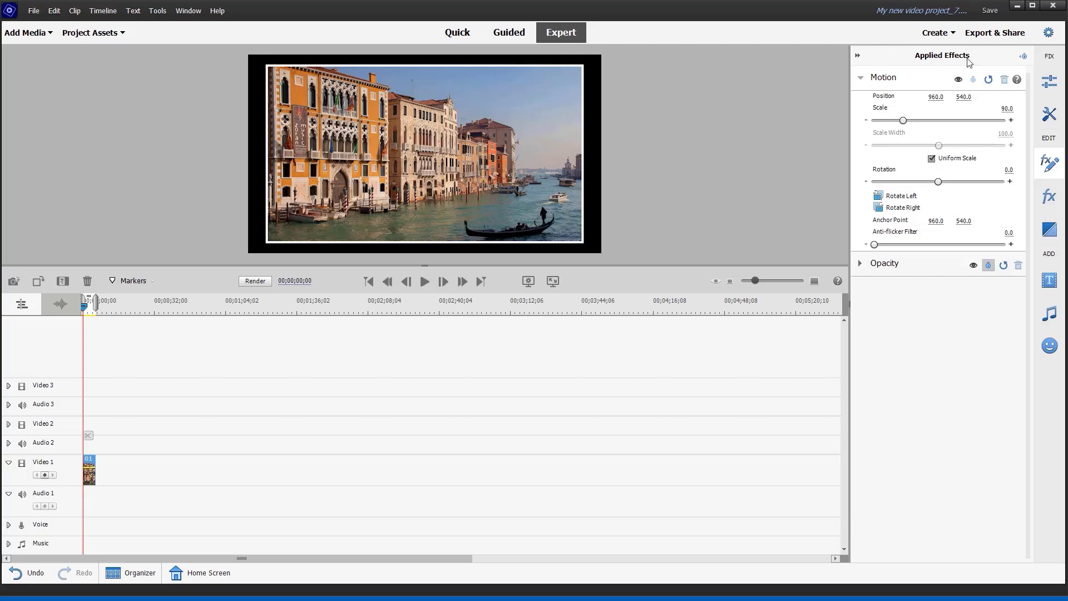
# Turn on Position animation with a first keyframe at 00;00;00;00
pyautogui.click(1024, 57)
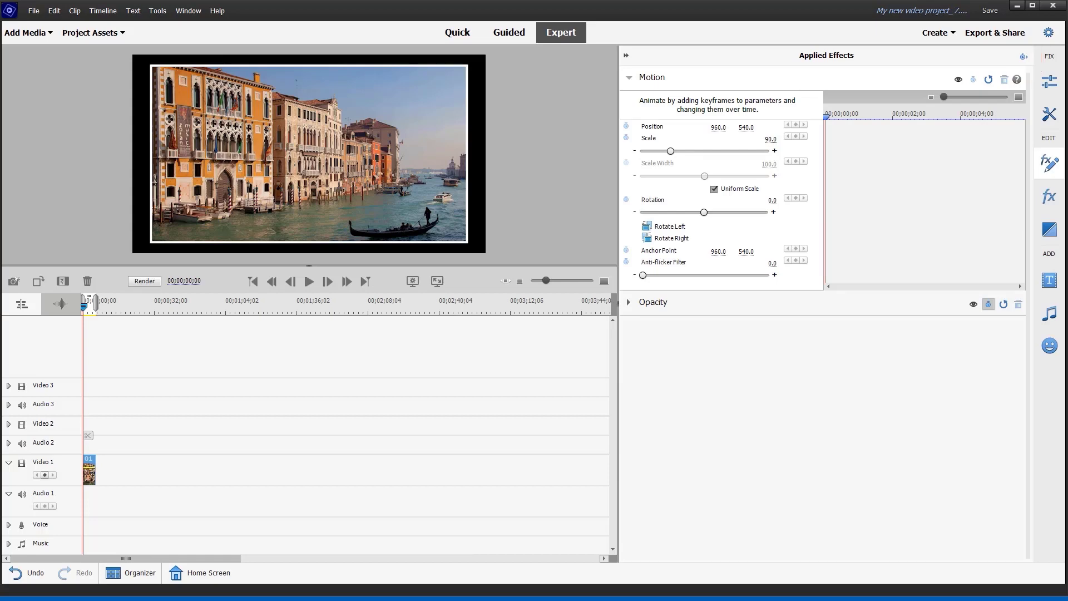
pyautogui.click(626, 126)
# Move the photo off the frame's top-left (about -325, -170) and play to 00;00;03;22
pyautogui.click(388, 192)
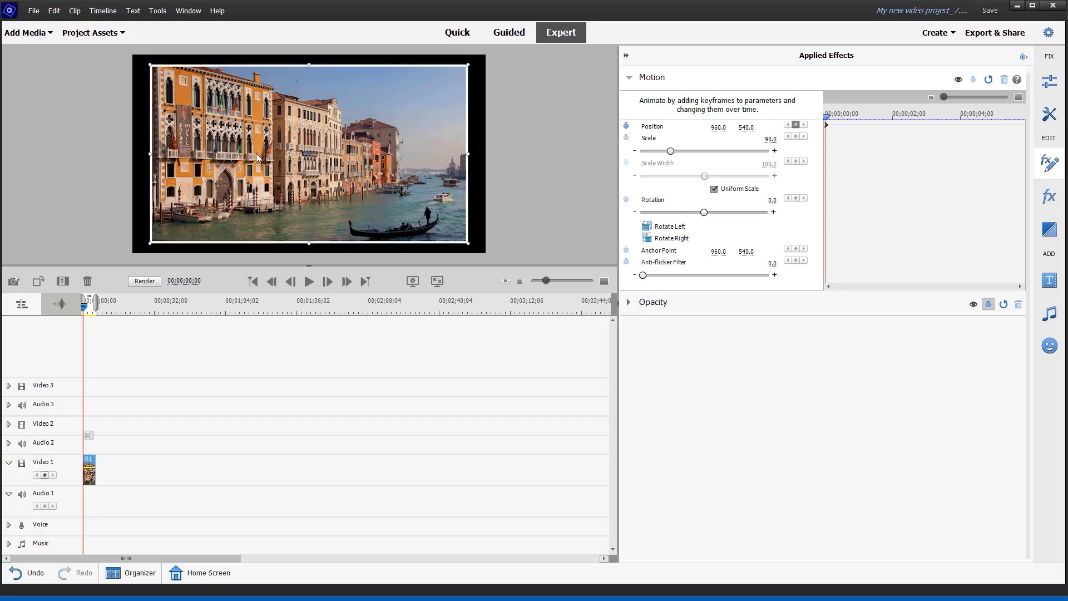
pyautogui.moveTo(272, 167); pyautogui.dragTo(152, 73)
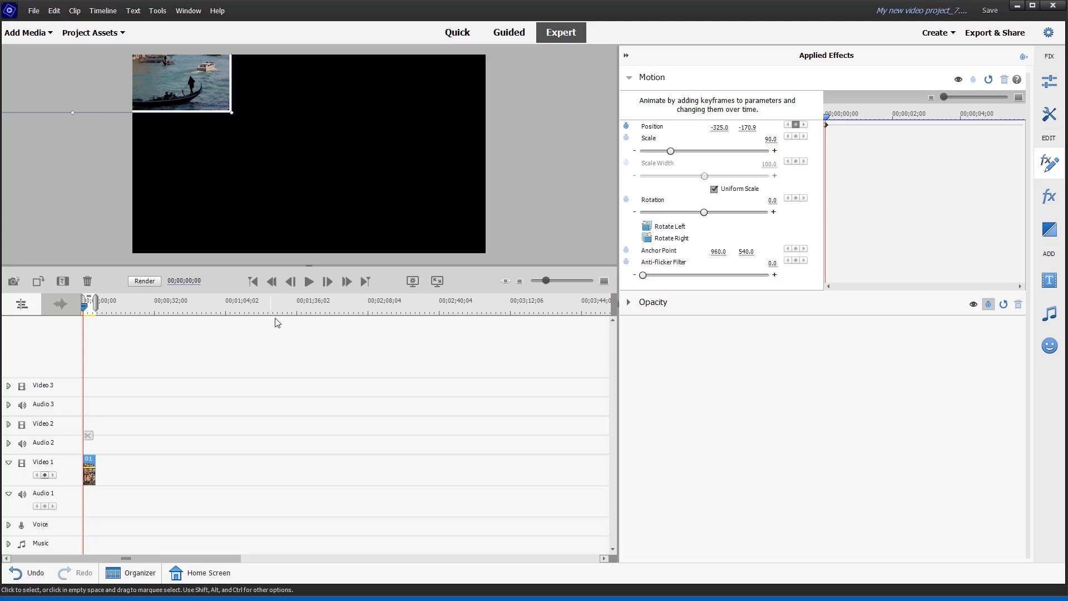
pyautogui.click(309, 282)
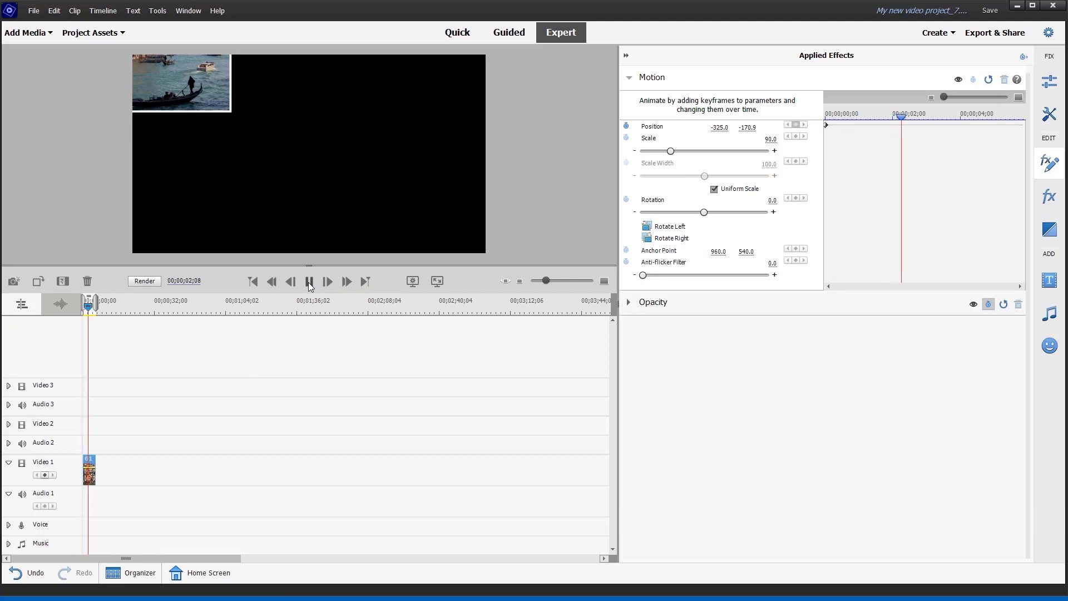
pyautogui.click(309, 282)
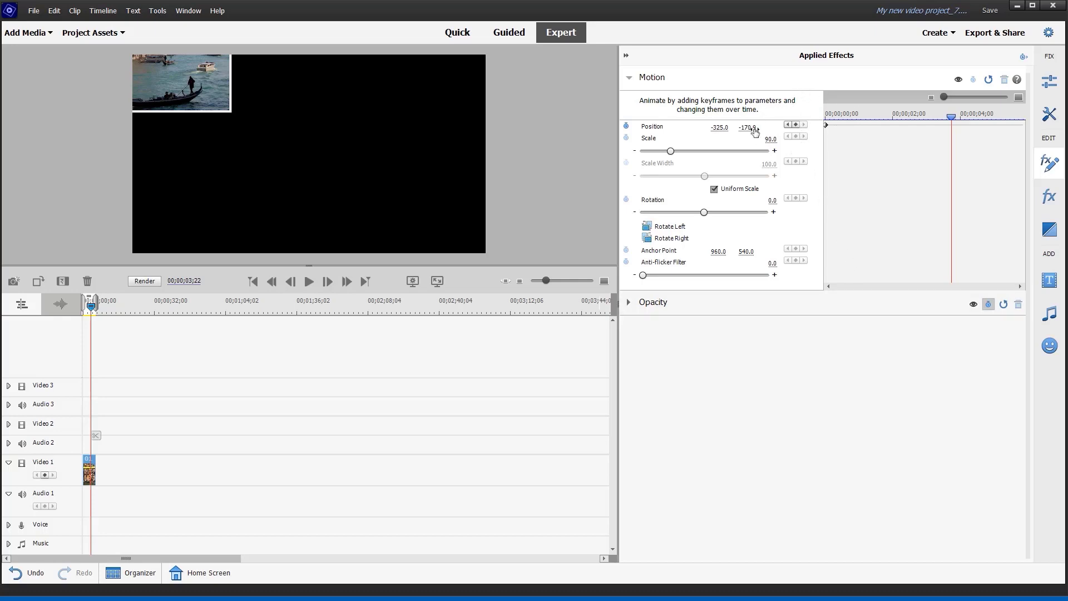
# Add a Position keyframe at 00;00;03;22, then enlarge, tilt and move the photo toward centre
pyautogui.click(796, 125)
pyautogui.click(156, 65)
pyautogui.moveTo(208, 87); pyautogui.dragTo(365, 194)
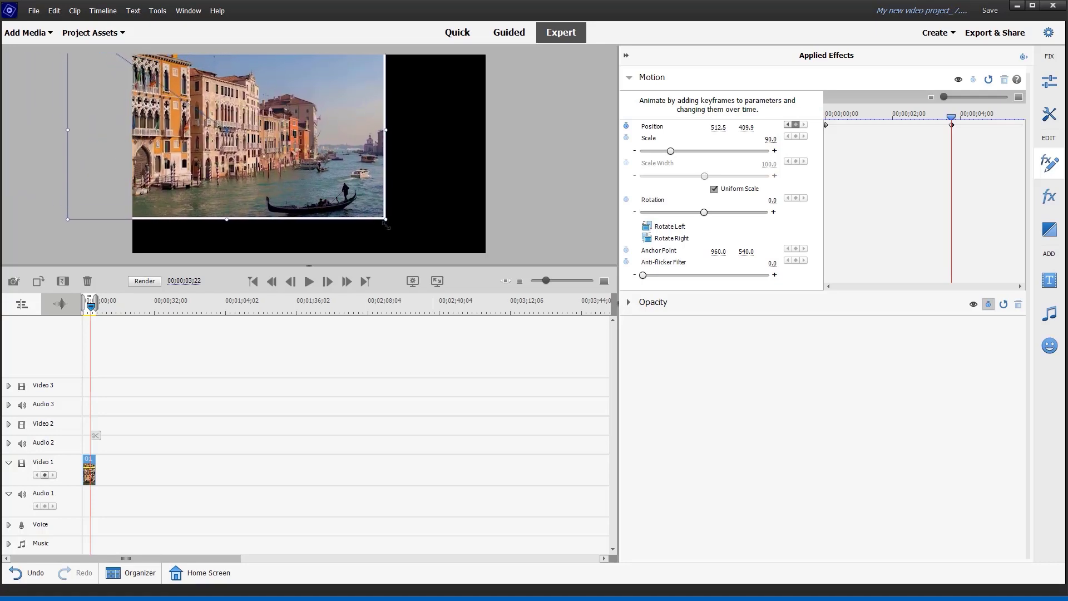
pyautogui.moveTo(403, 225); pyautogui.dragTo(427, 219)
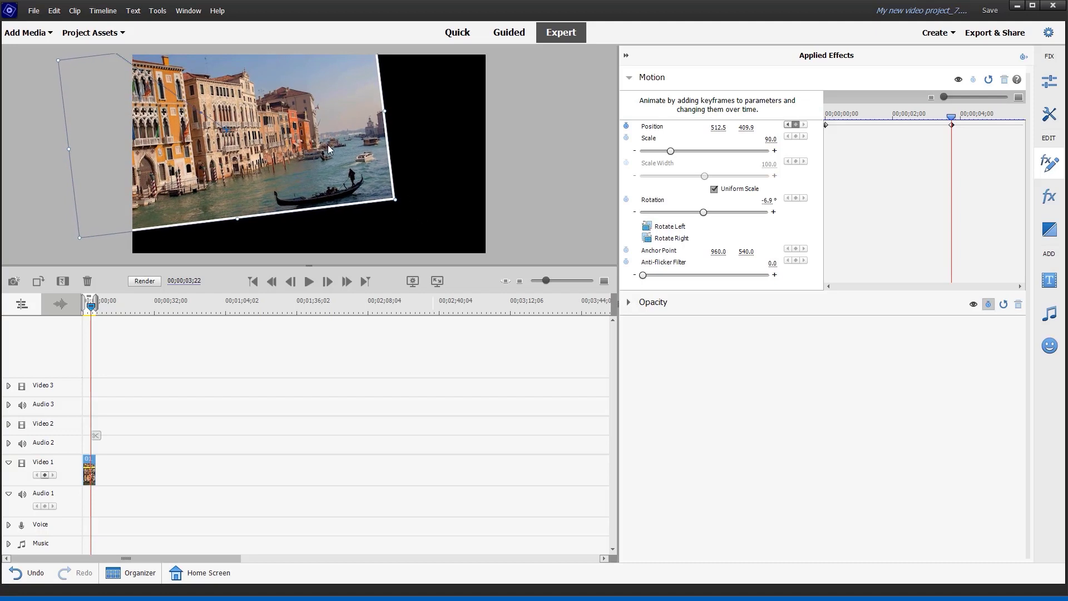
pyautogui.moveTo(329, 146); pyautogui.dragTo(399, 162)
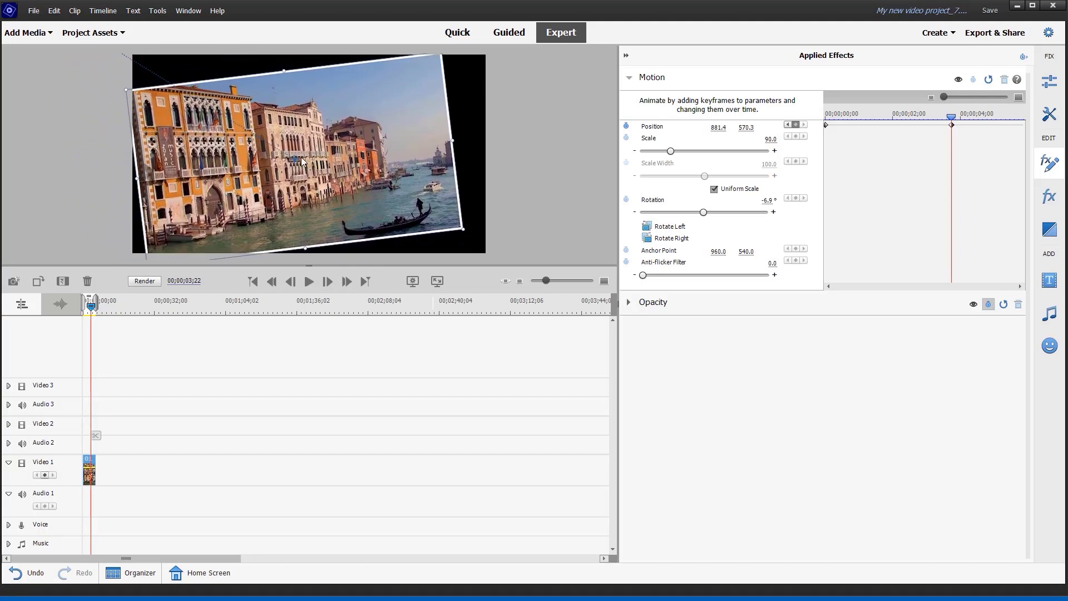
pyautogui.moveTo(304, 164); pyautogui.dragTo(312, 167)
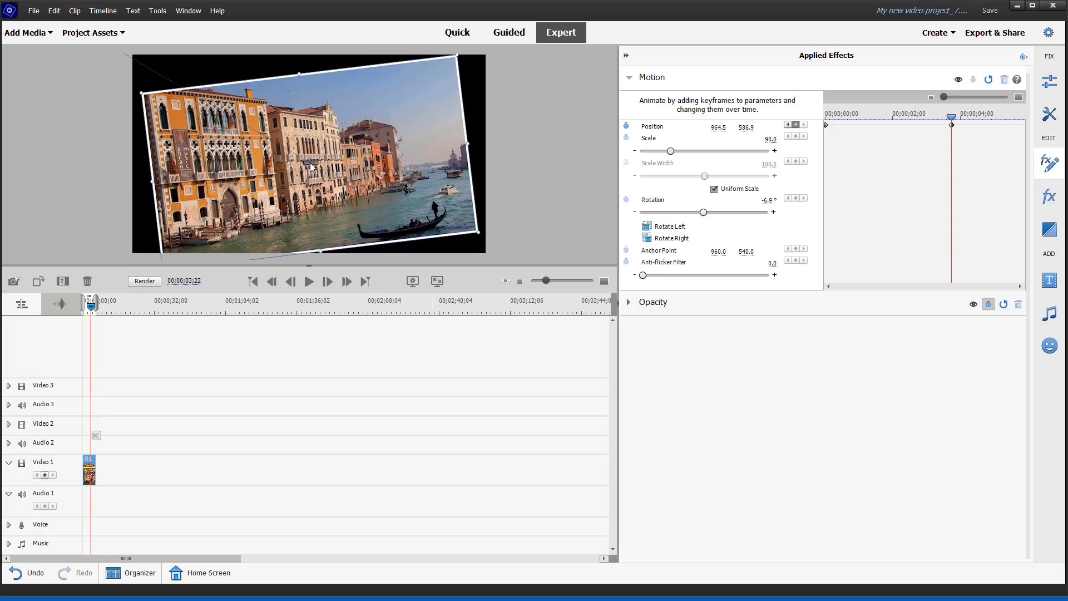
pyautogui.moveTo(198, 201); pyautogui.dragTo(349, 195)
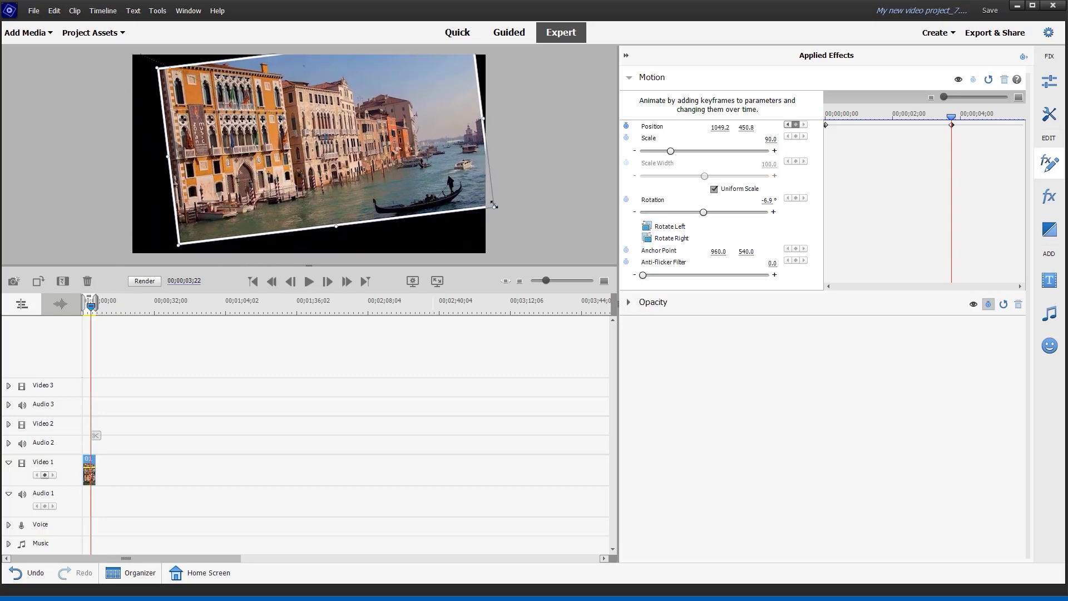
# Fine-tune the photo to Position 910.1, 538.5, Scale 83.3 and Rotation -3.9°
pyautogui.moveTo(494, 202); pyautogui.dragTo(486, 202)
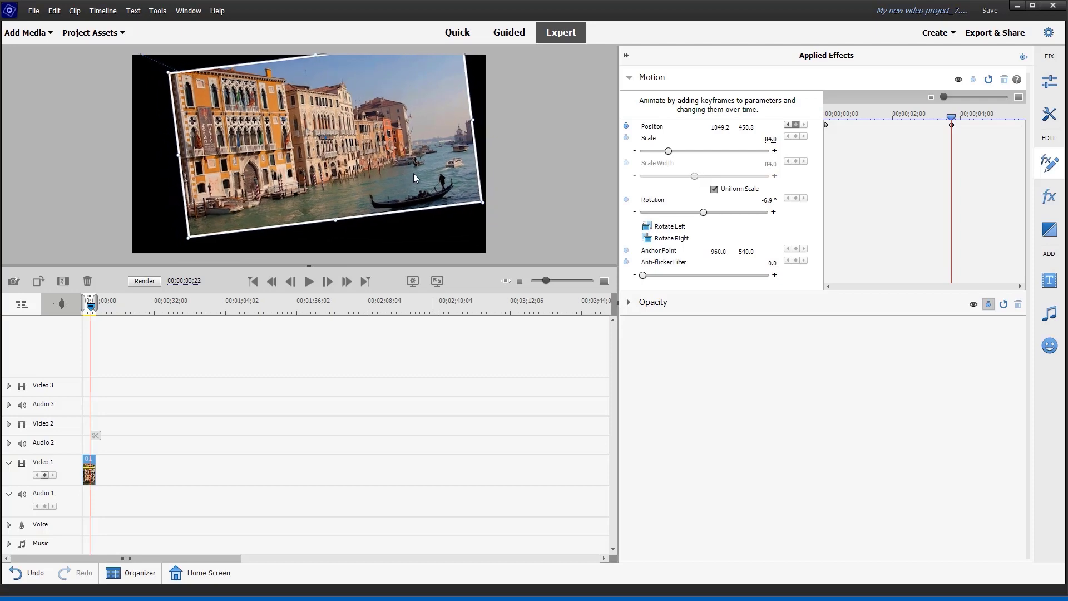
pyautogui.moveTo(414, 174); pyautogui.dragTo(391, 195)
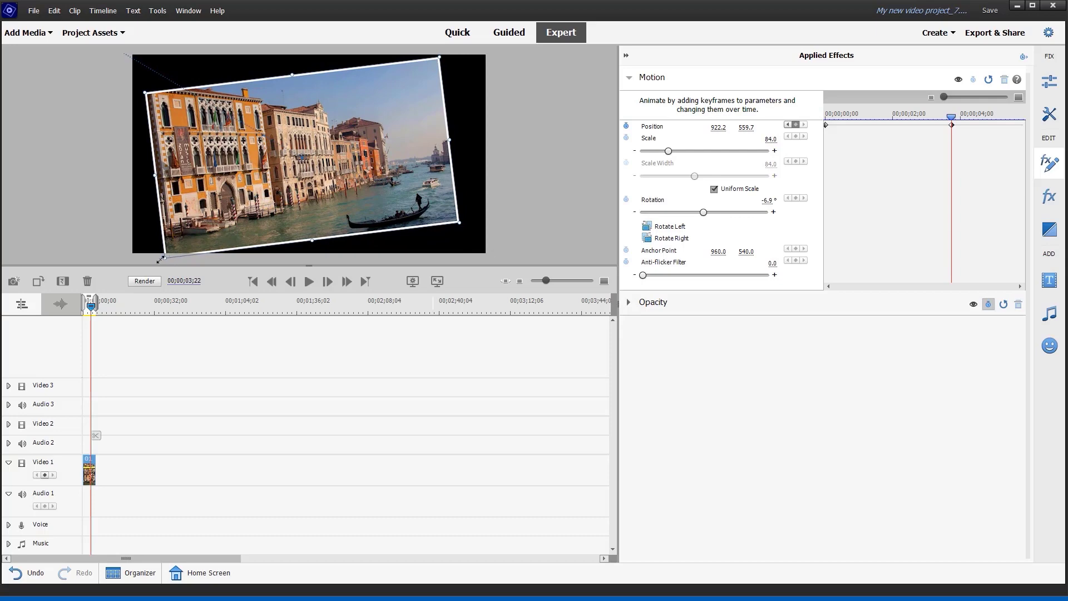
pyautogui.moveTo(162, 259); pyautogui.dragTo(177, 247)
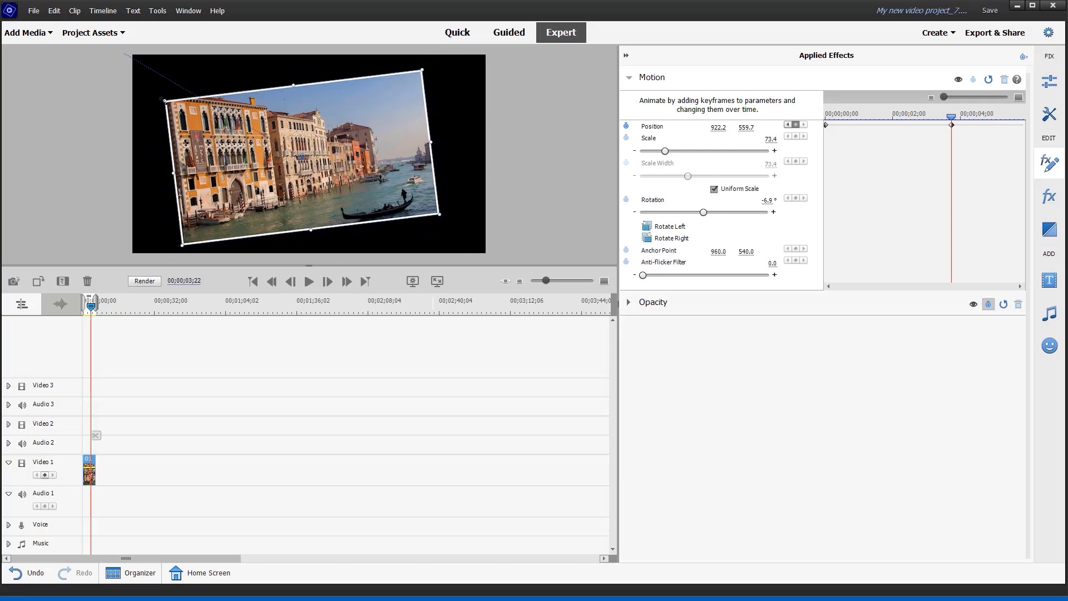
pyautogui.moveTo(163, 101); pyautogui.dragTo(160, 98)
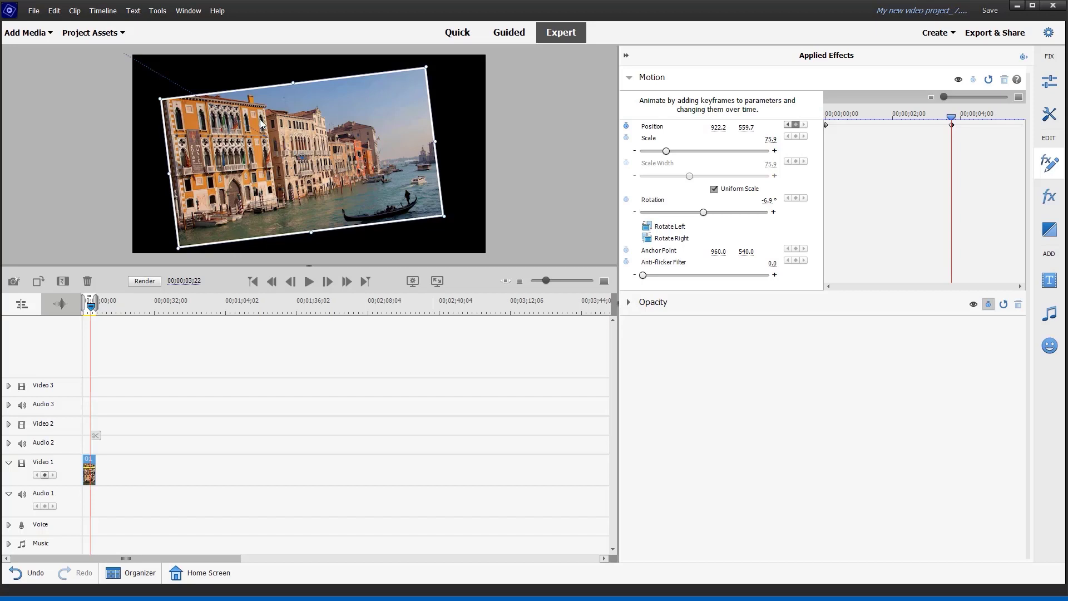
pyautogui.moveTo(274, 135); pyautogui.dragTo(268, 126)
pyautogui.moveTo(440, 210); pyautogui.dragTo(453, 217)
pyautogui.moveTo(414, 180); pyautogui.dragTo(418, 185)
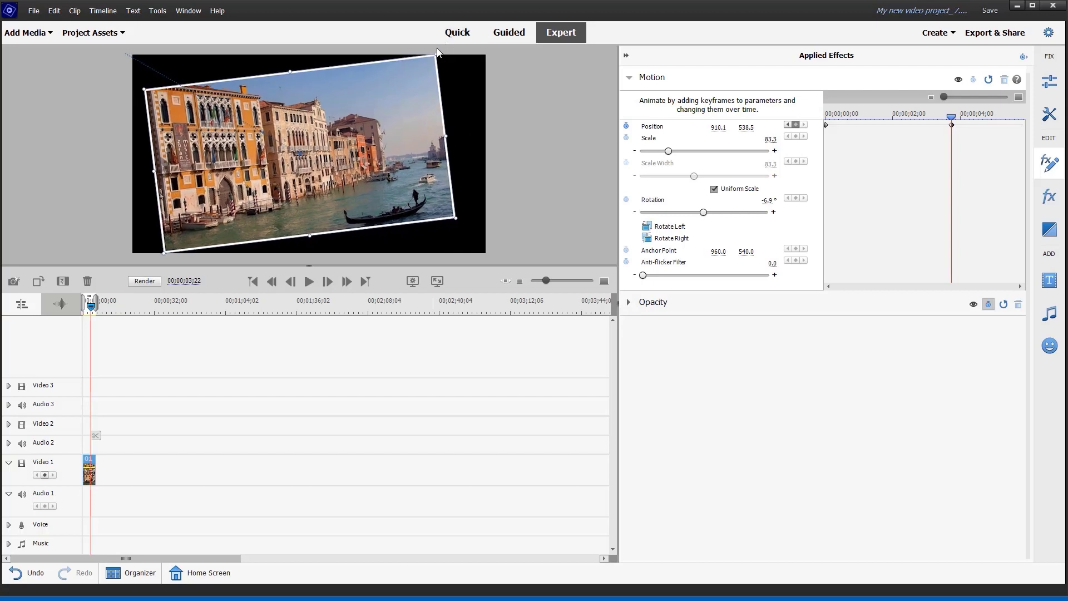
pyautogui.moveTo(461, 222); pyautogui.dragTo(461, 229)
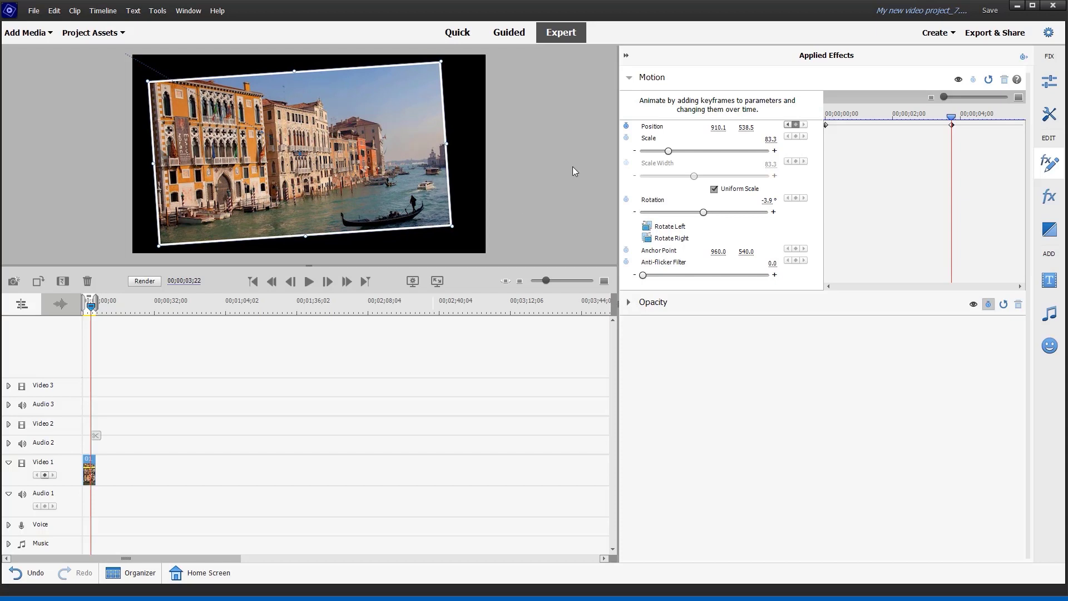
# Add a holding Position keyframe at 00;00;05;28 and preview the animation from the start
pyautogui.click(309, 282)
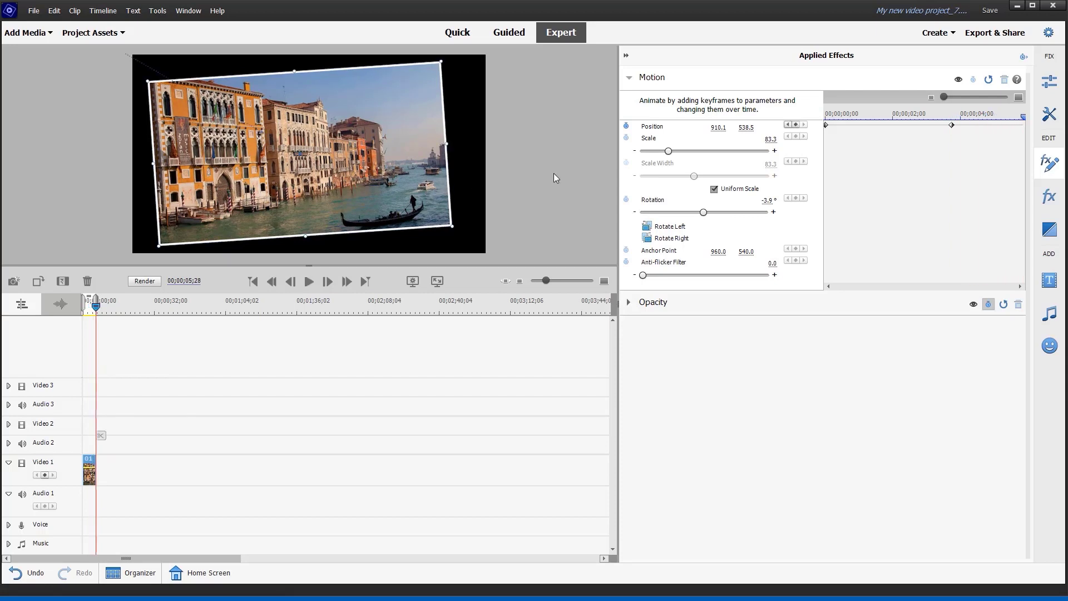
pyautogui.click(797, 125)
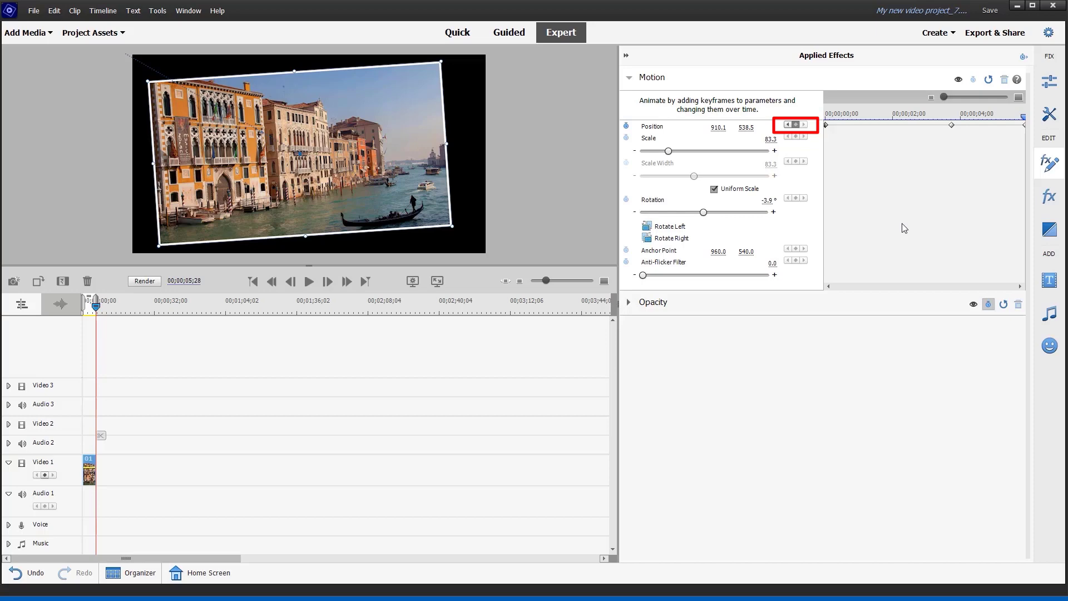
pyautogui.click(85, 312)
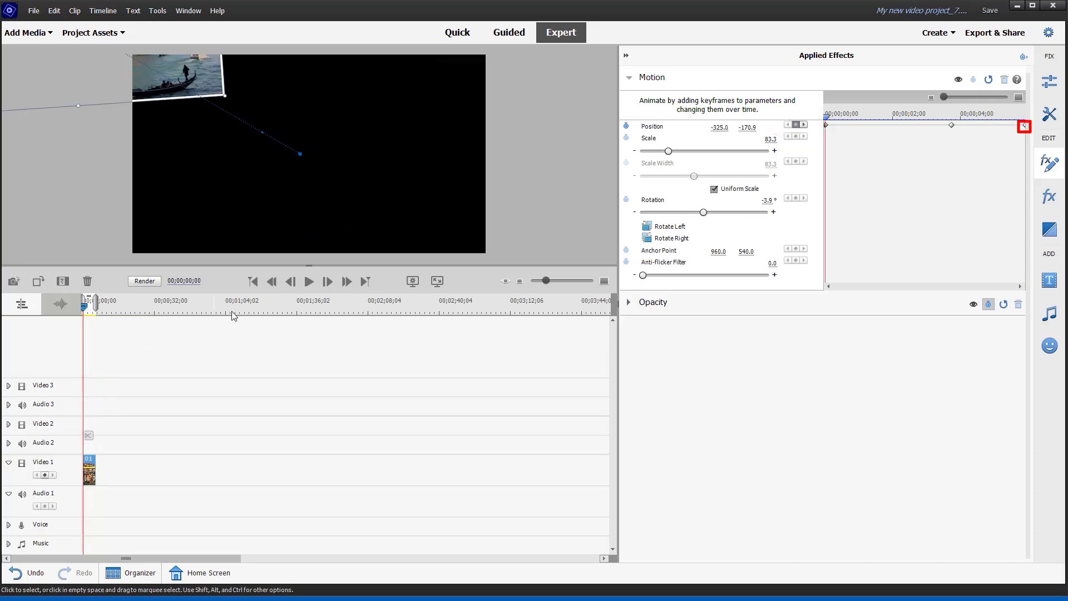
pyautogui.click(309, 281)
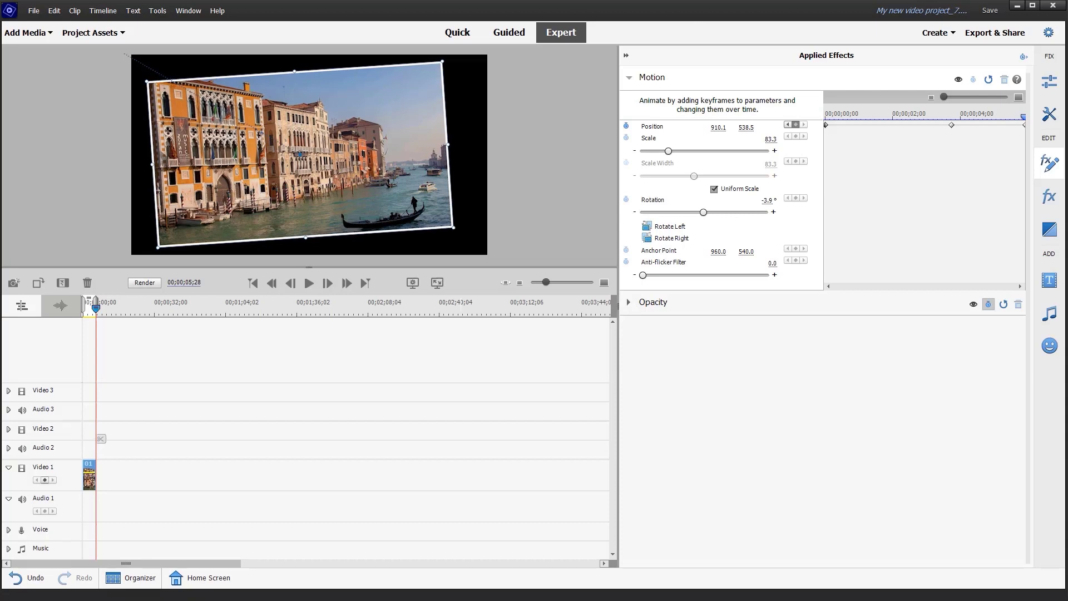
# Open Save Preset for the Motion settings, named Motion Preset with type Scale
pyautogui.rightClick(652, 81)
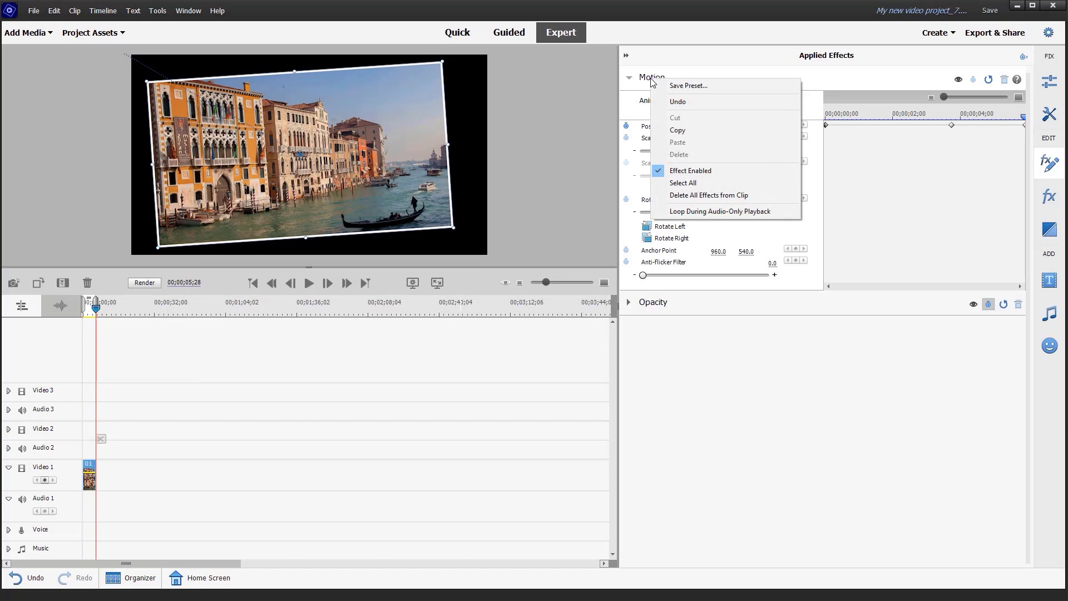
pyautogui.click(697, 90)
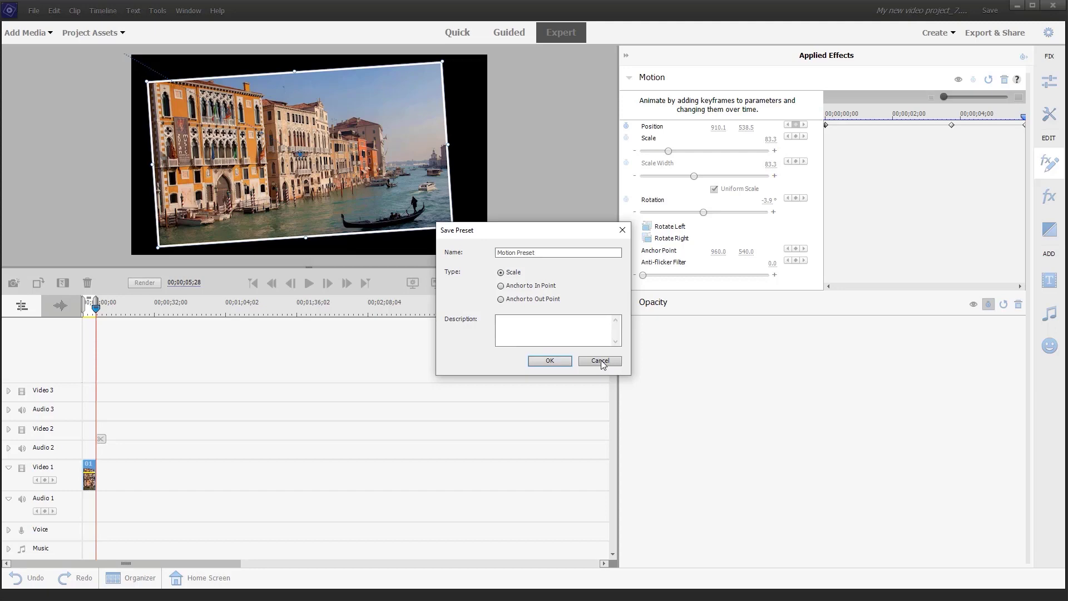
# Cancel the preset, remove the Video 1 clip, rewind the playhead and save the project
pyautogui.click(601, 359)
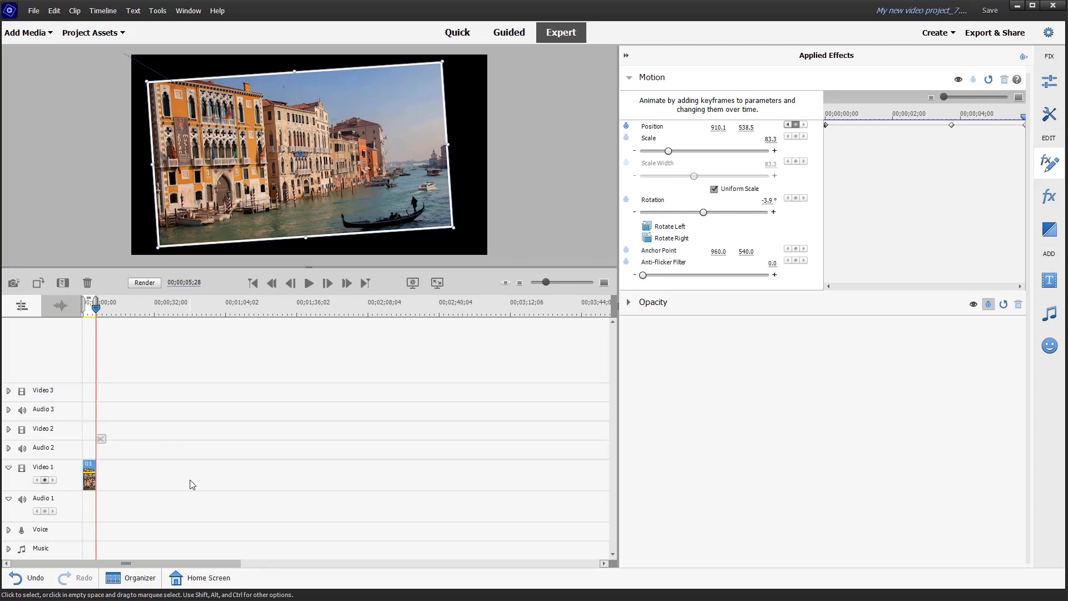
pyautogui.press('Delete')
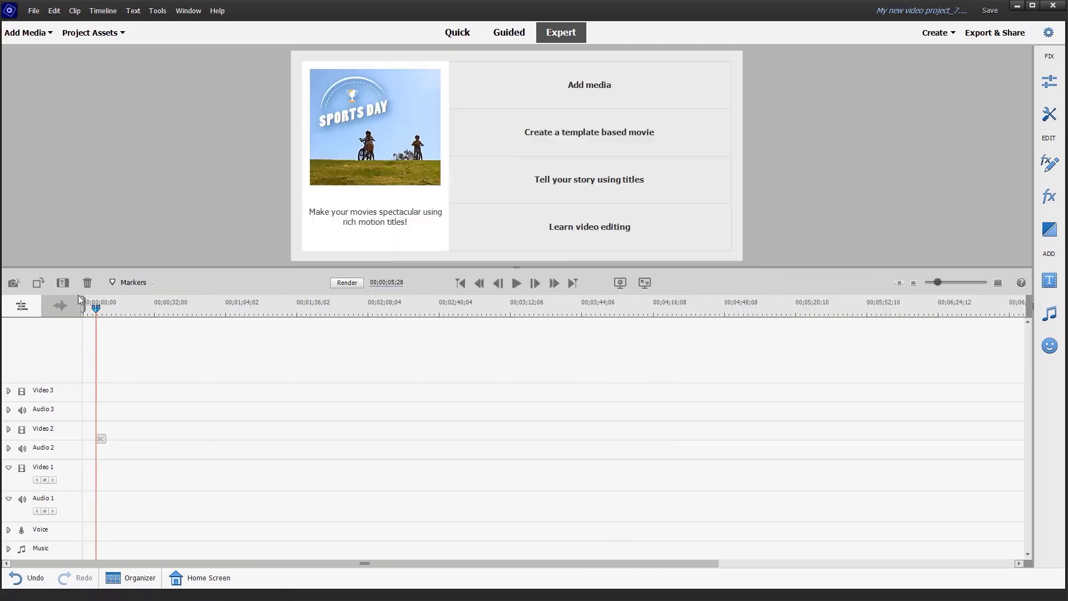
pyautogui.moveTo(96, 308); pyautogui.dragTo(83, 308)
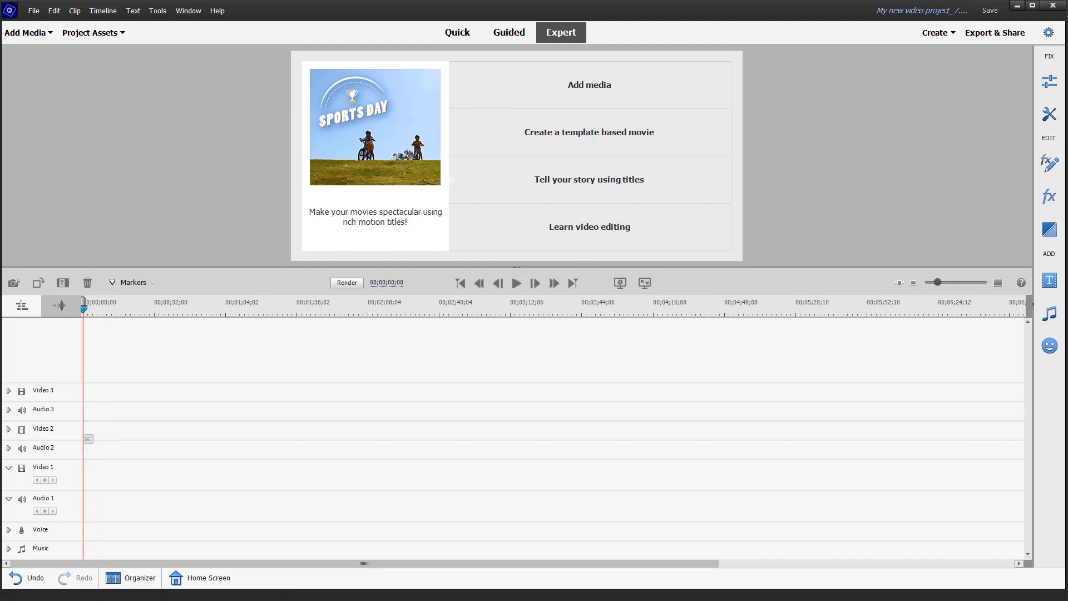
pyautogui.hotkey('ctrl', 's')
# In the Organizer, show the photos of the Venice With Border slideshow album
pyautogui.hotkey('alt', 'Tab')
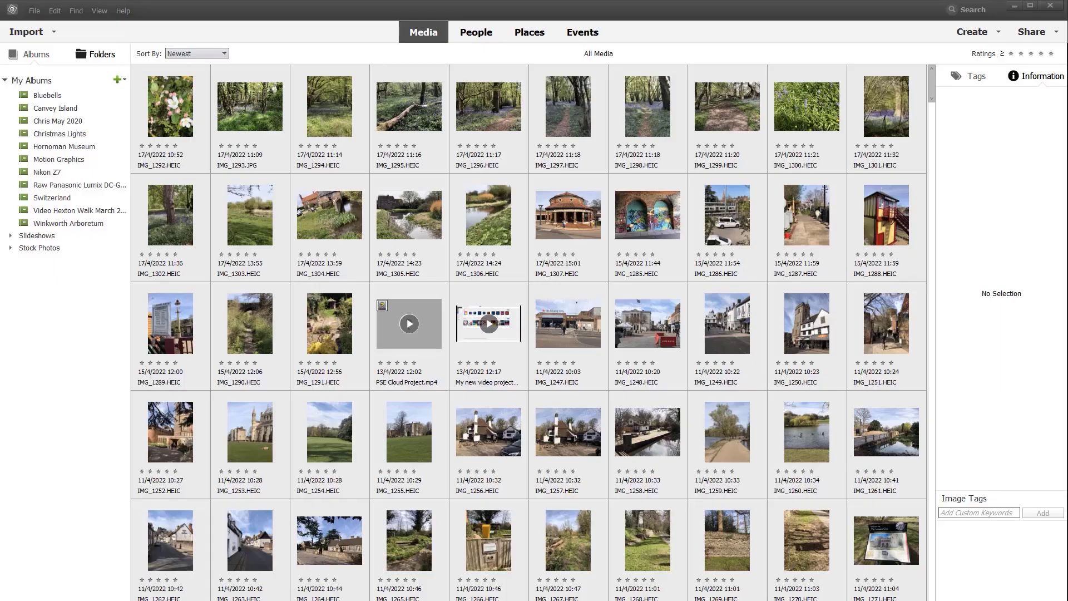
pyautogui.click(11, 236)
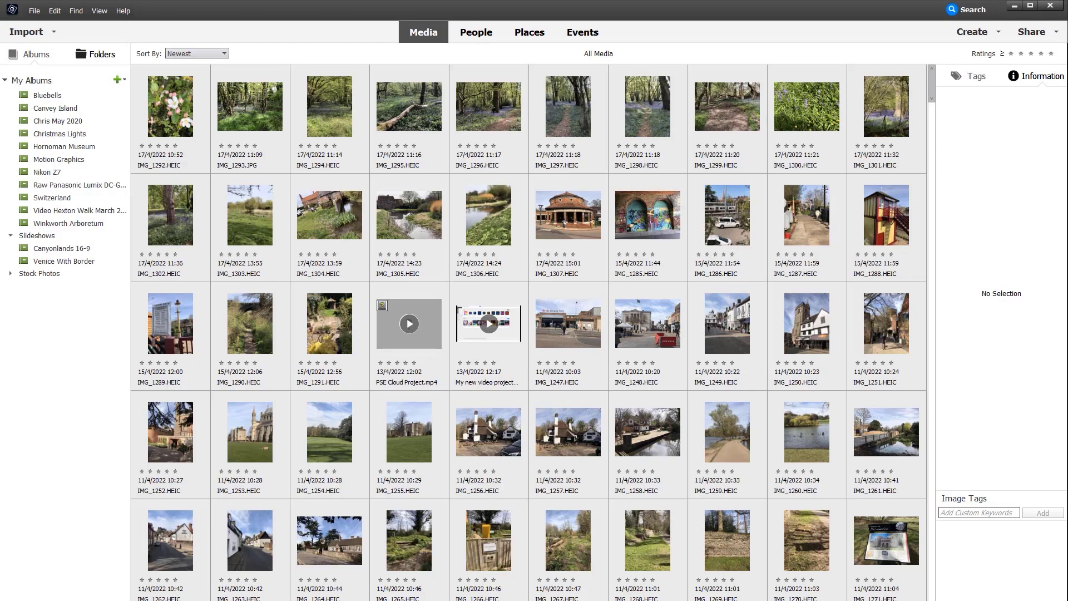
pyautogui.click(74, 263)
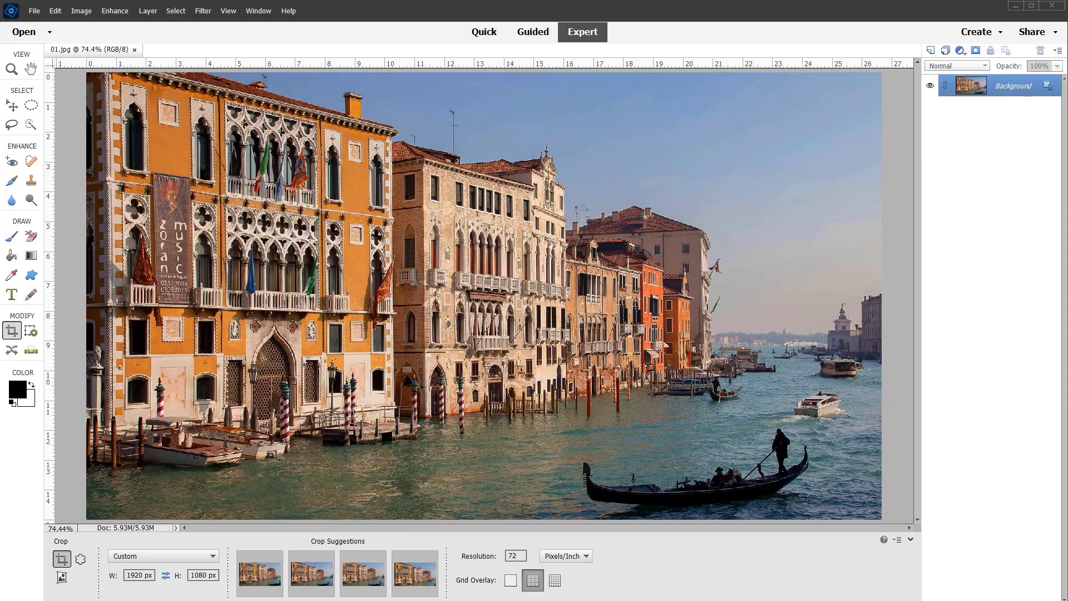
# In Quick mode, apply the Basic White frame to the canal photo
pyautogui.click(485, 34)
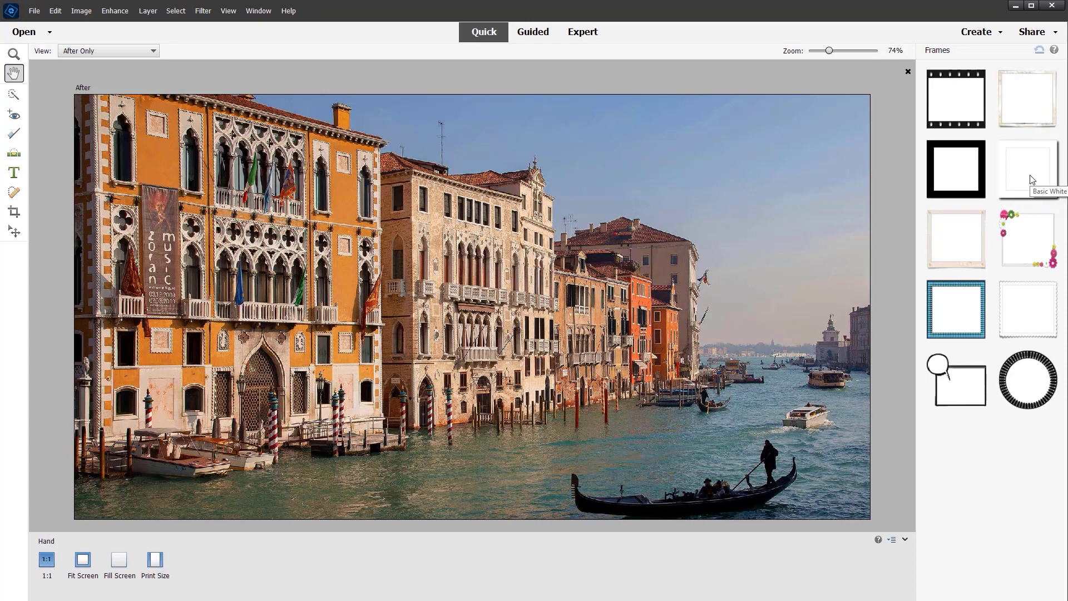
pyautogui.moveTo(1032, 179); pyautogui.dragTo(853, 192)
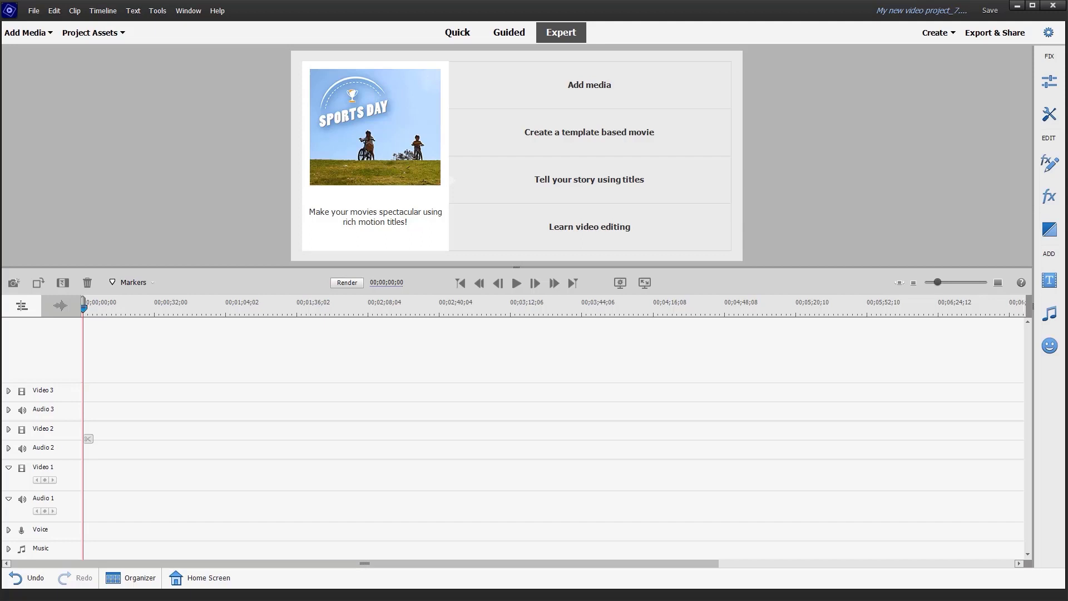
# Import photos 01.jpg through 09.jpg from Pictures > Venice Backgrounds via Add Media > Files and folders
pyautogui.click(33, 33)
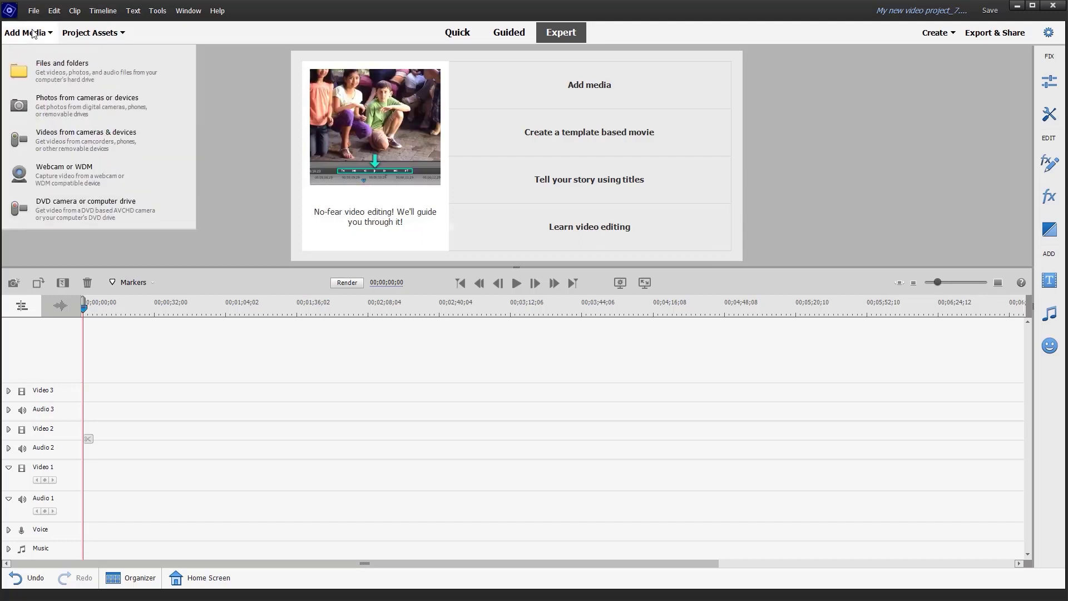
pyautogui.click(77, 98)
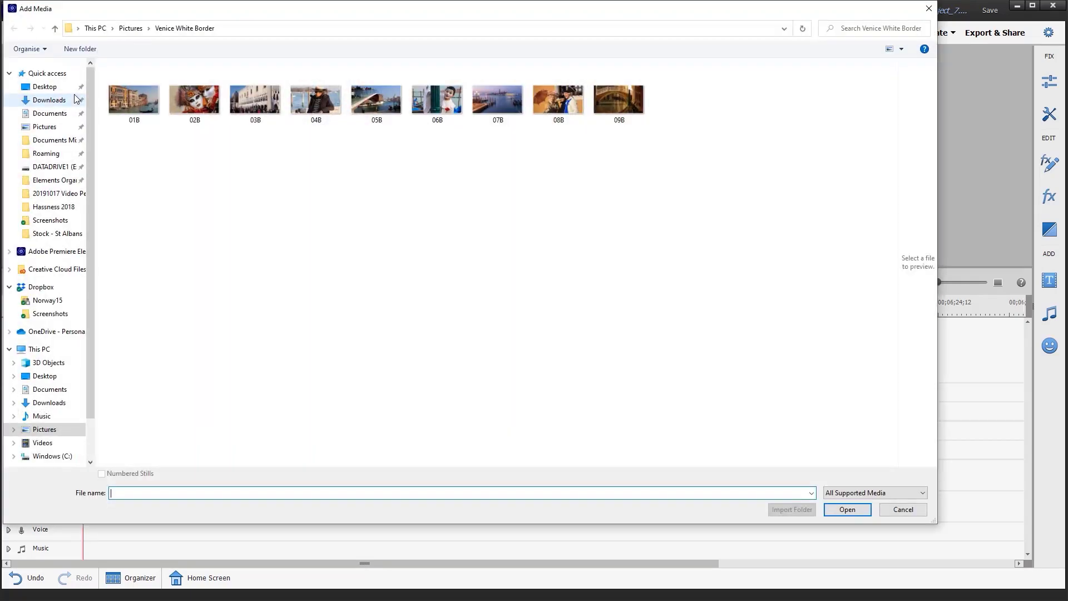
pyautogui.click(128, 29)
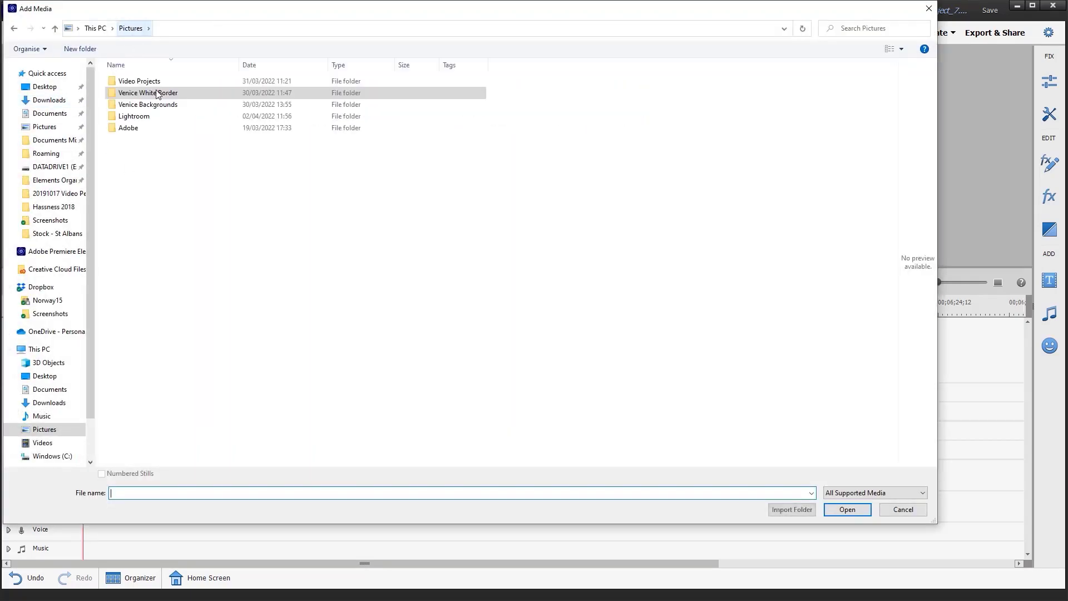
pyautogui.click(111, 110)
pyautogui.doubleClick(112, 110)
pyautogui.click(146, 118)
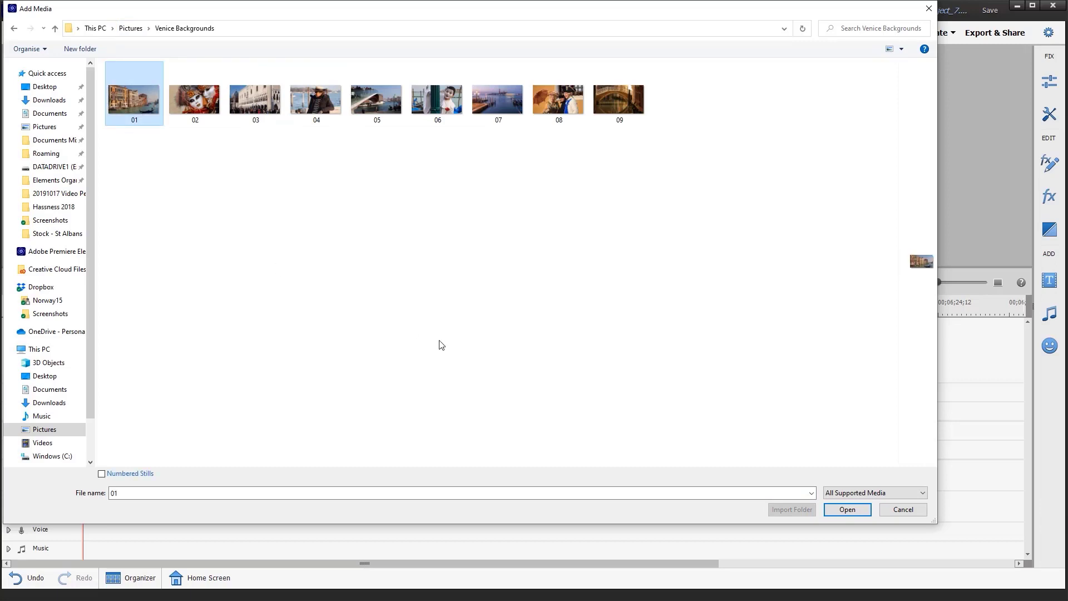
pyautogui.keyDown('shift'); pyautogui.click(613, 97); pyautogui.keyUp('shift')
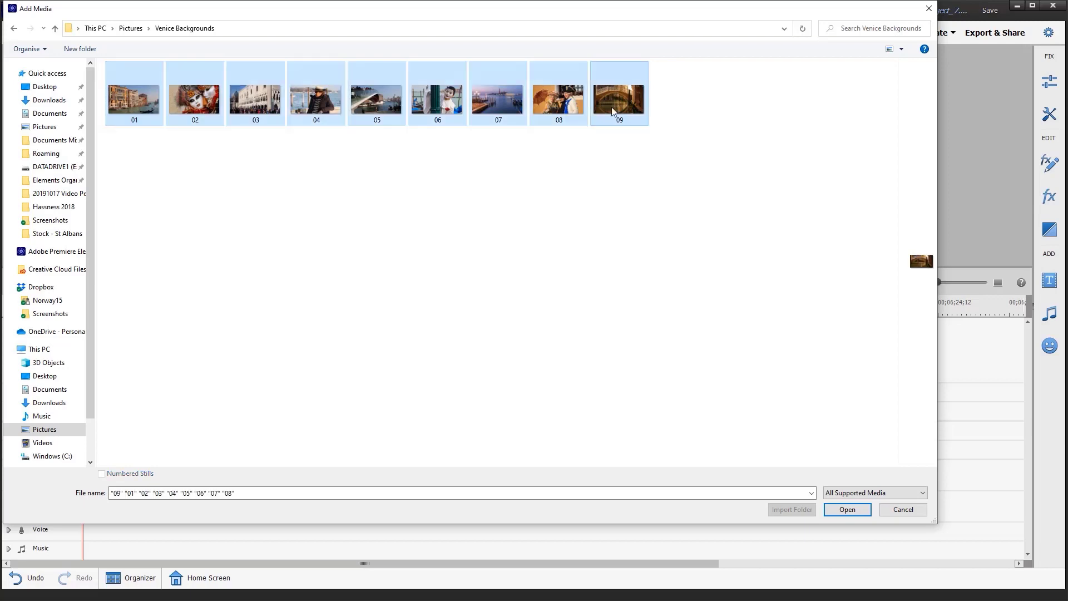
pyautogui.click(847, 510)
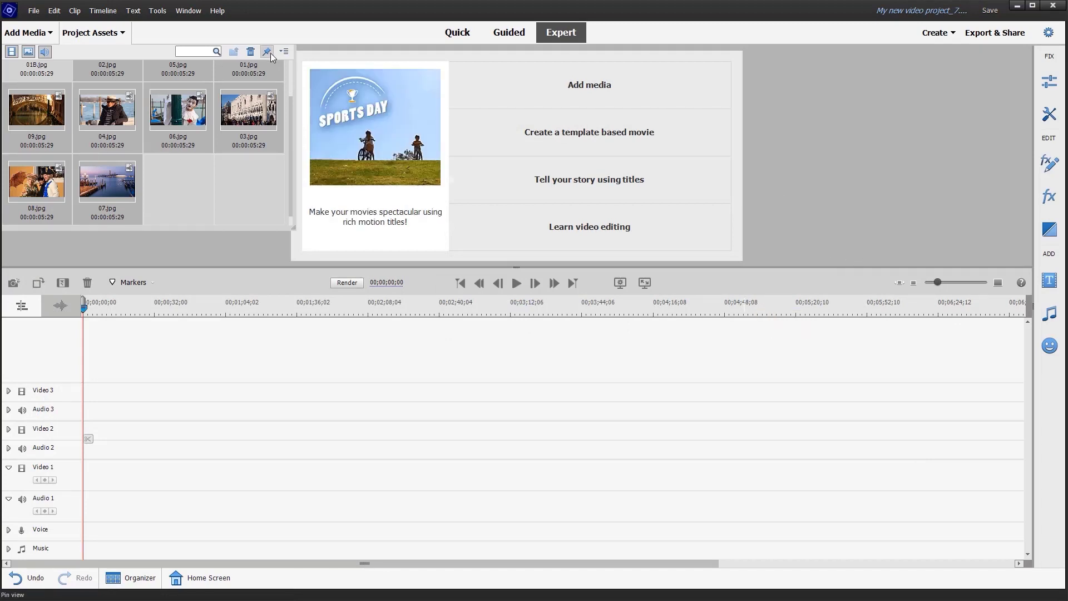
# Sort the Project Assets list by file name
pyautogui.click(285, 53)
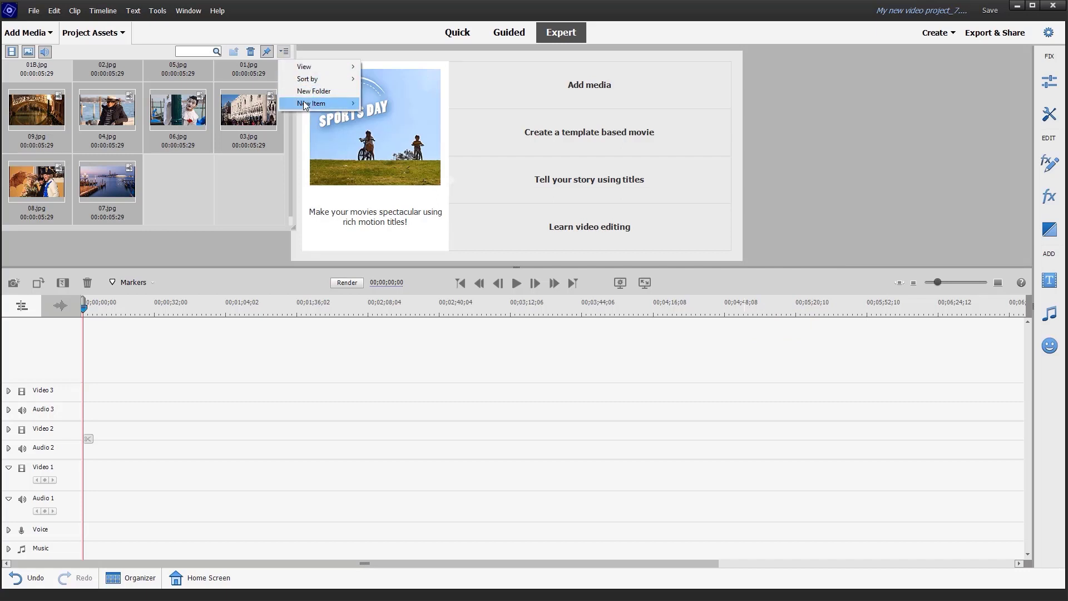
pyautogui.moveTo(300, 83)
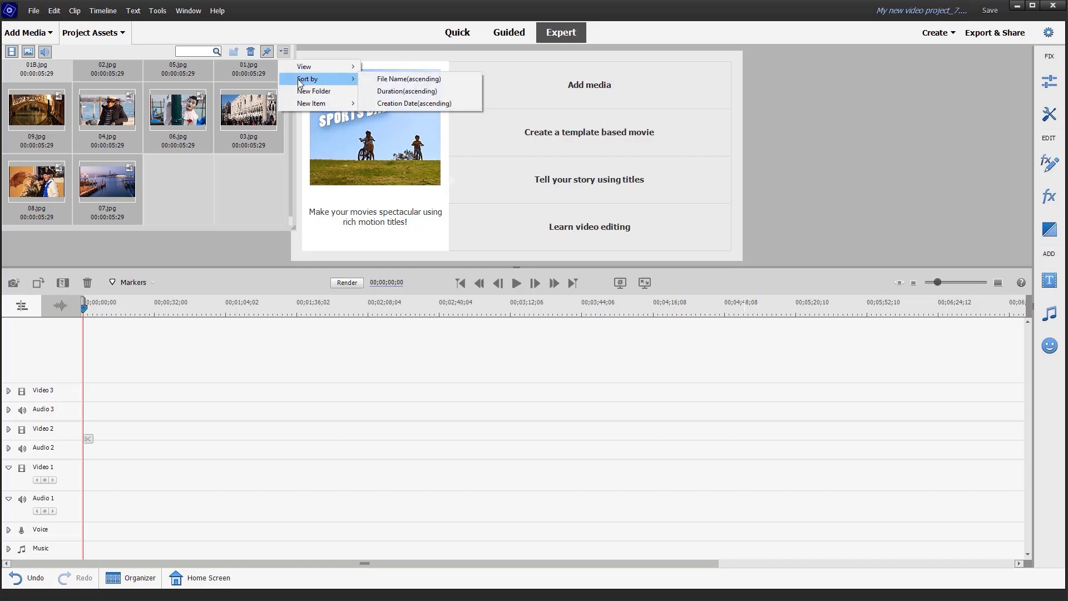
pyautogui.click(408, 79)
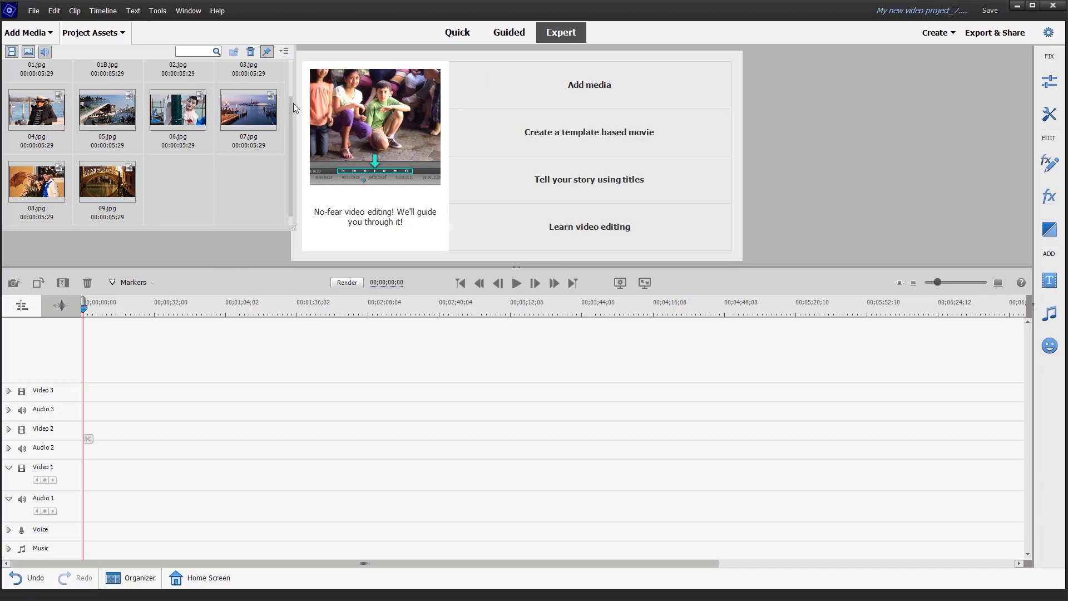
# Delete 01B.jpg from Project Assets, leaving 01.jpg selected
pyautogui.scroll(1, 296, 79)
pyautogui.scroll(1, 296, 79)
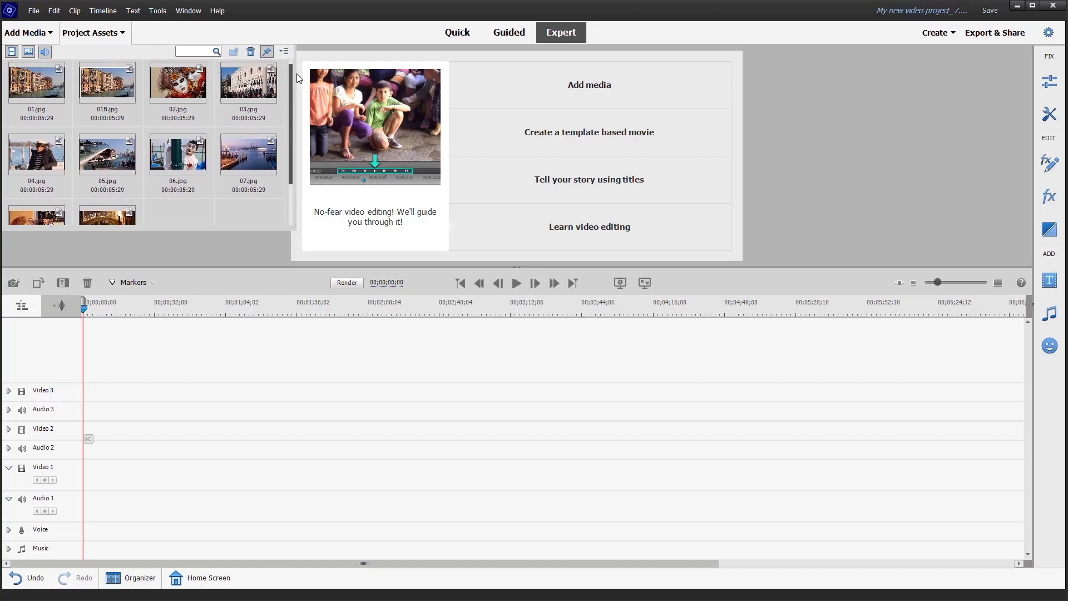
pyautogui.scroll(-1, 296, 75)
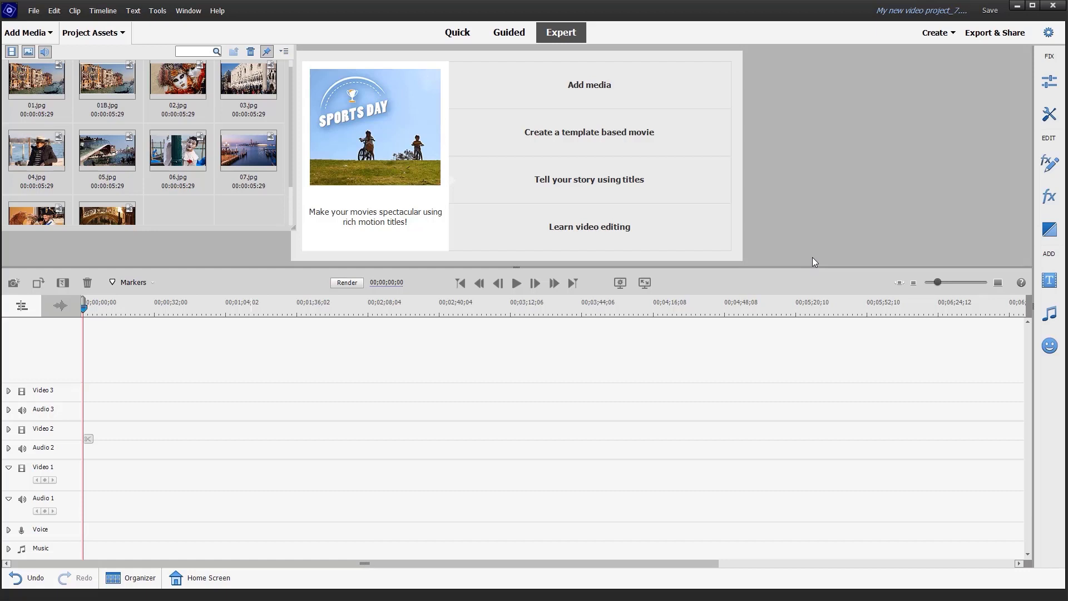
pyautogui.click(117, 80)
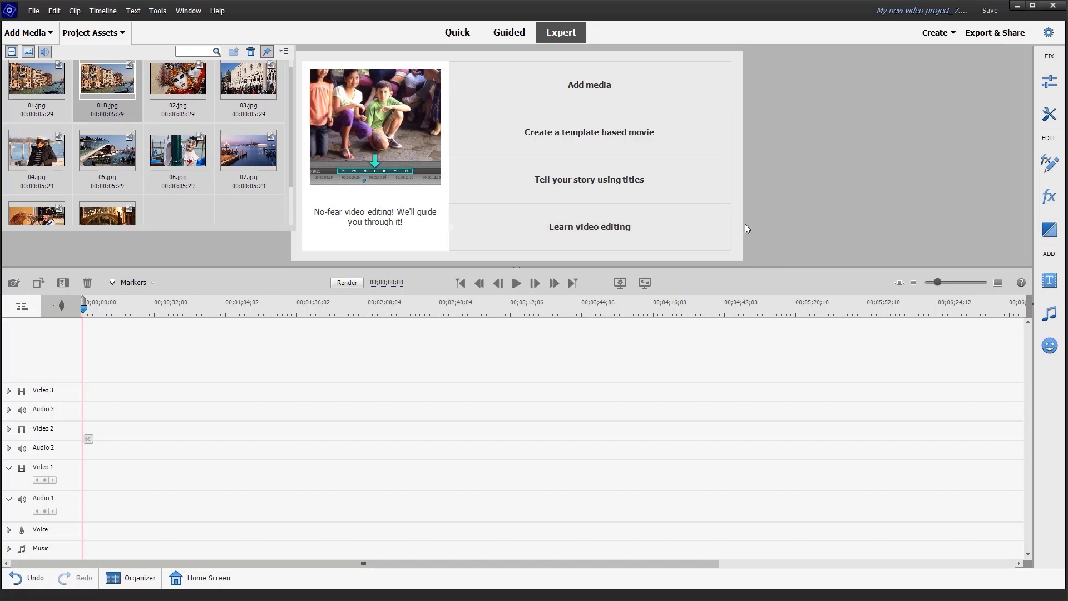
pyautogui.press('Delete')
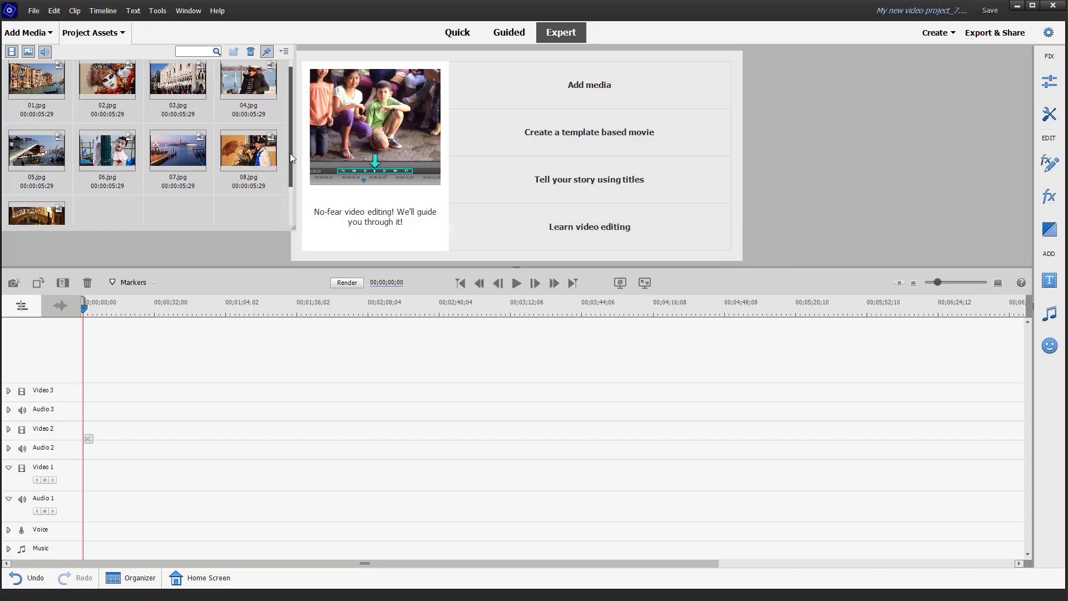
pyautogui.scroll(1, 292, 157)
pyautogui.scroll(-2, 295, 201)
pyautogui.scroll(2, 295, 207)
pyautogui.click(30, 89)
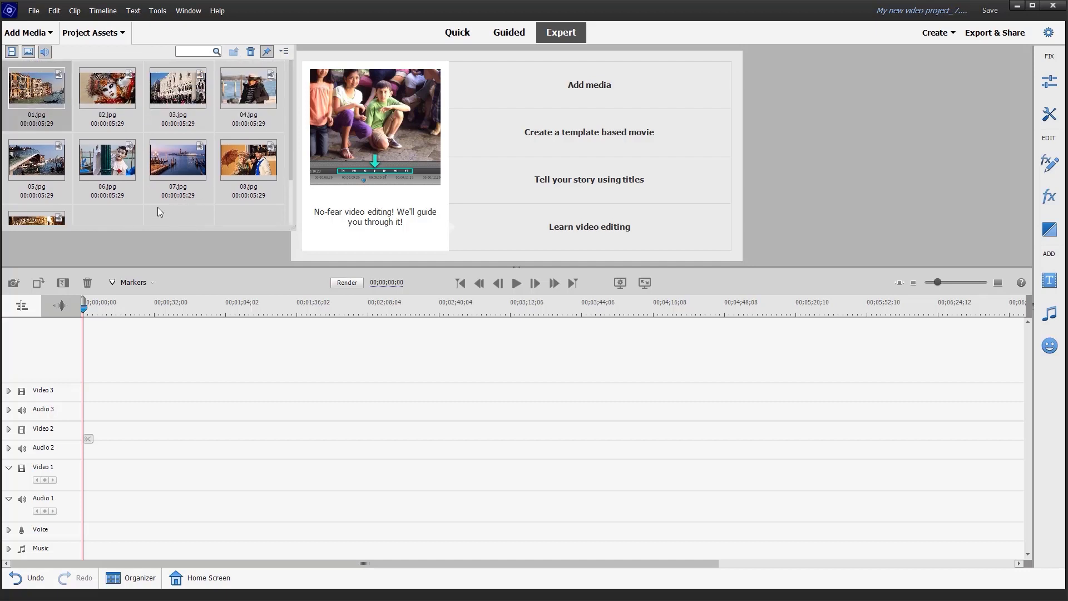
# Place all nine photos 01–09 in order on Video 1 and hide Project Assets
pyautogui.hotkey('ctrl', 'a')
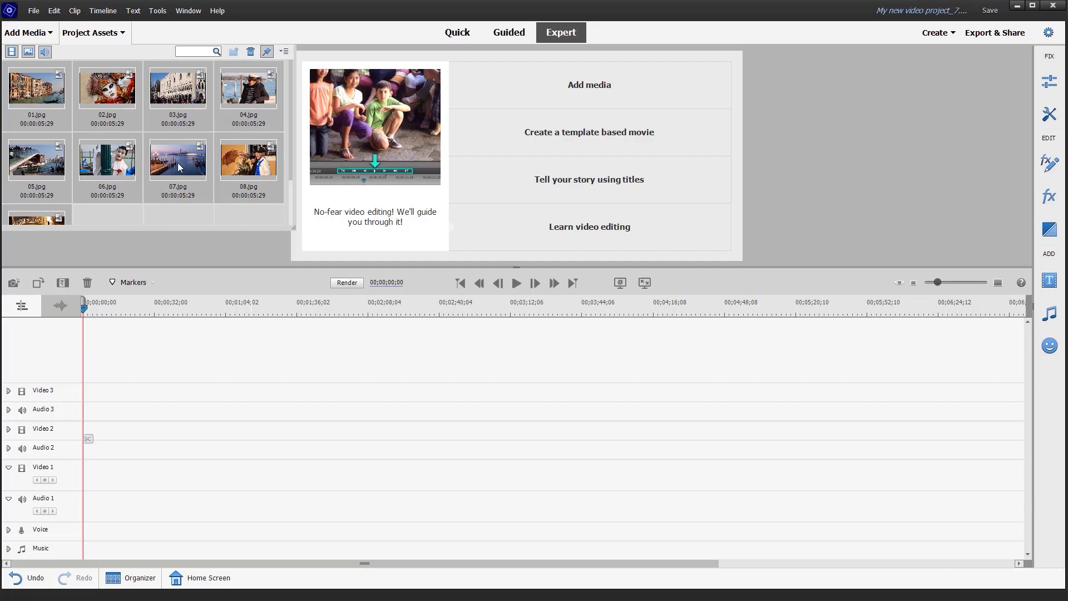
pyautogui.moveTo(189, 238); pyautogui.dragTo(146, 499)
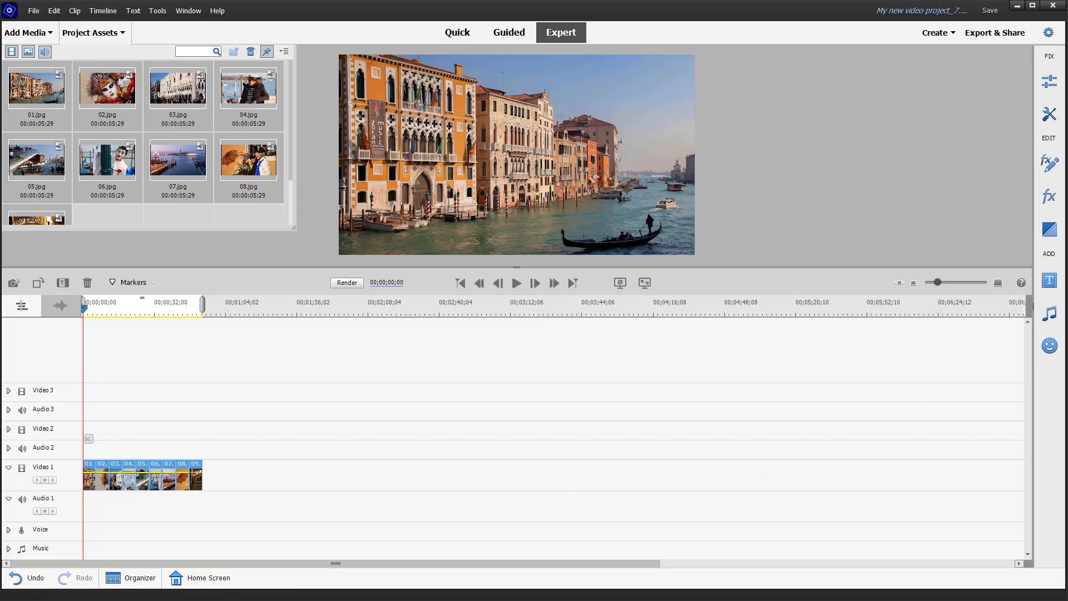
pyautogui.click(88, 34)
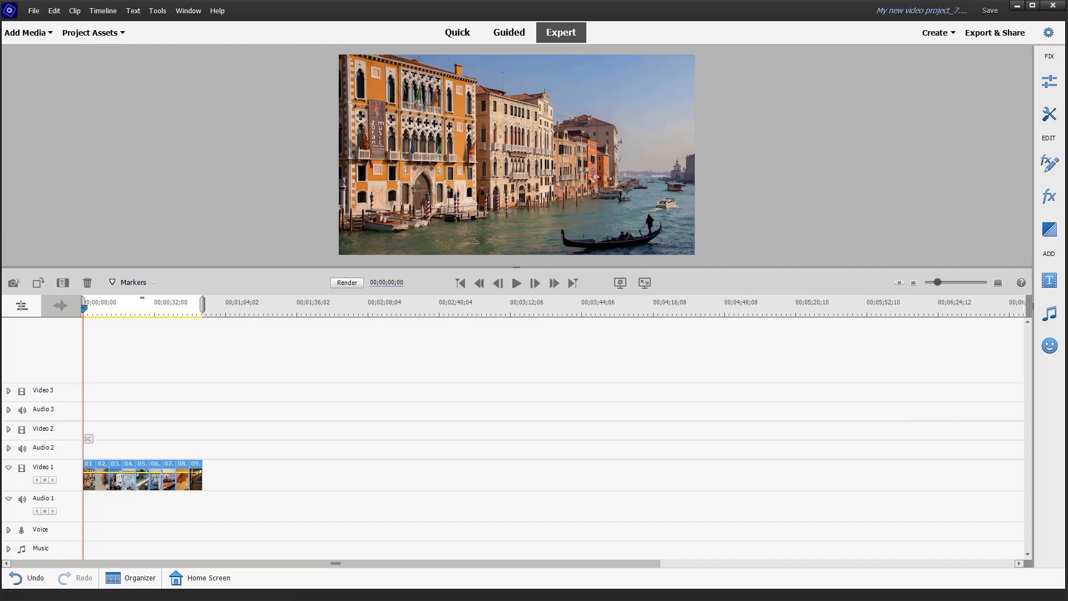
# Select the nine photo clips on Video 1 and show the Effects panel's category list
pyautogui.click(1053, 199)
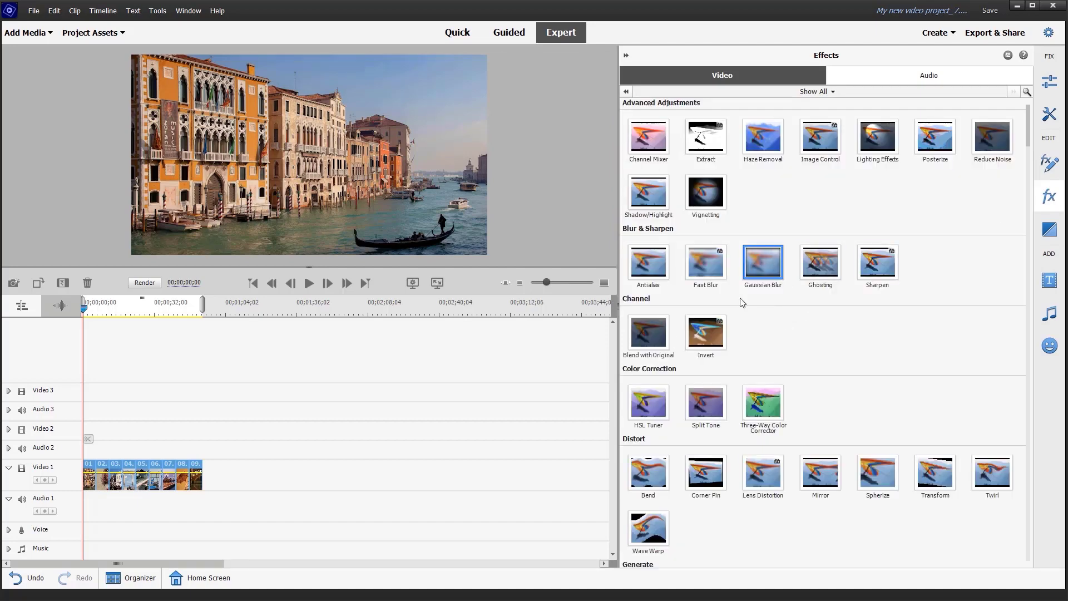
pyautogui.click(308, 479)
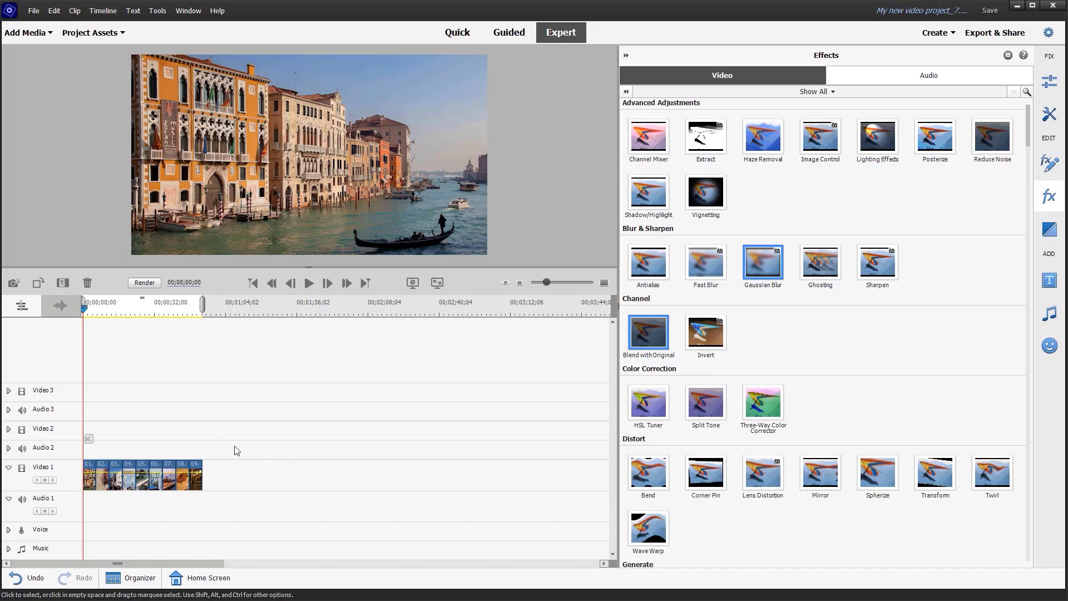
pyautogui.moveTo(235, 445); pyautogui.dragTo(86, 487)
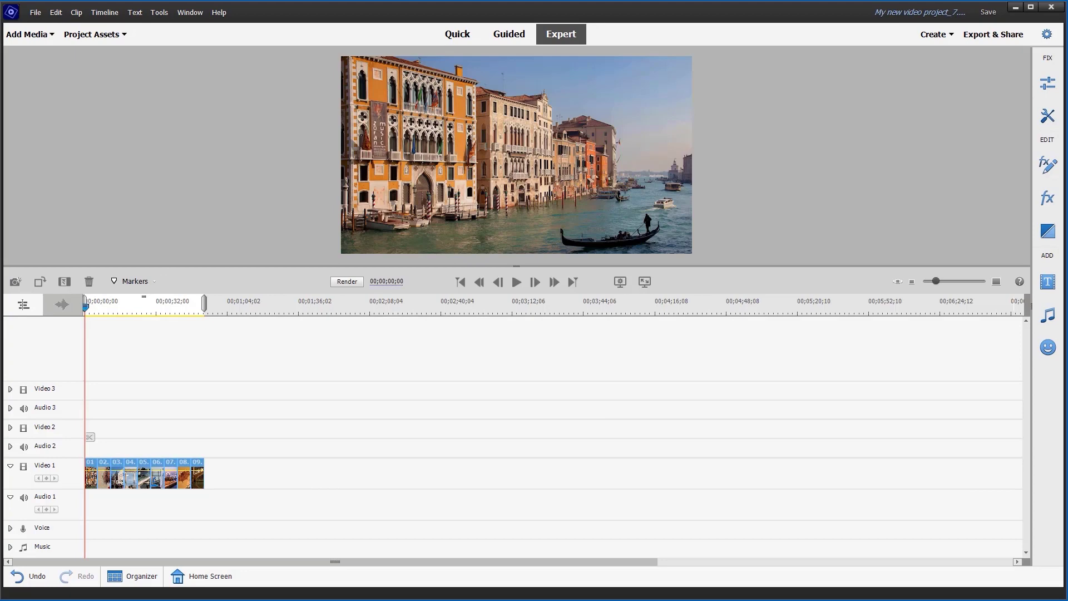
pyautogui.click(1047, 198)
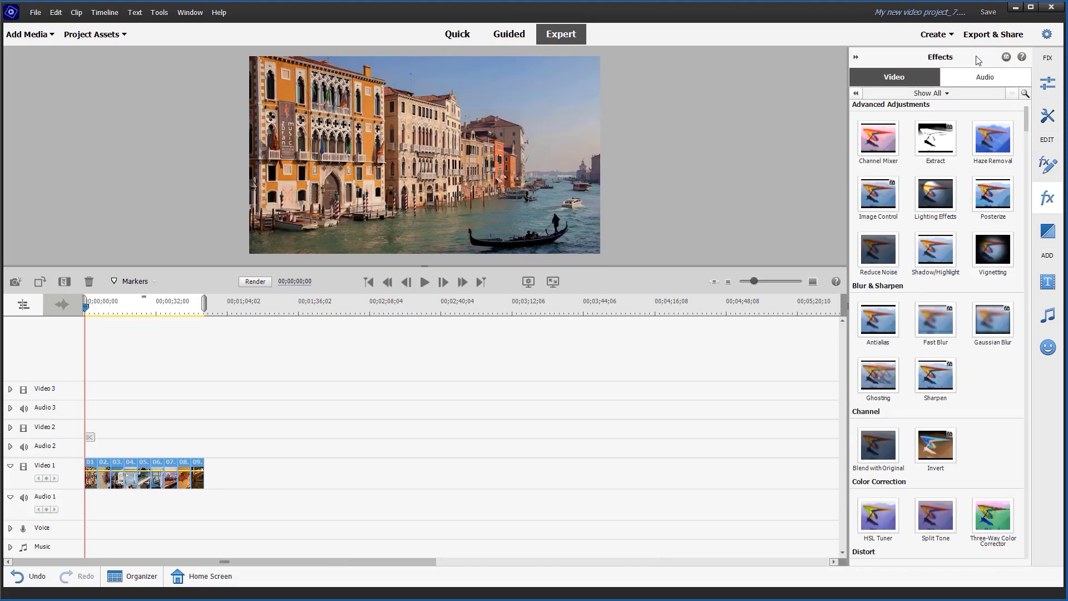
pyautogui.click(992, 94)
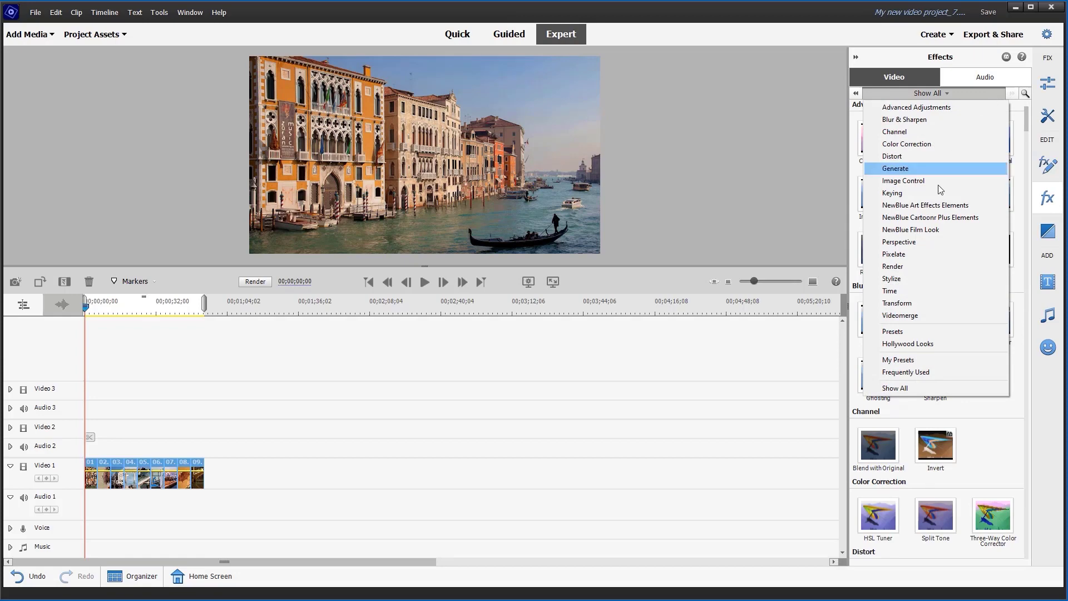
# Apply the Gaussian Blur50 preset from My Presets to the selected Video 1 clips
pyautogui.click(903, 360)
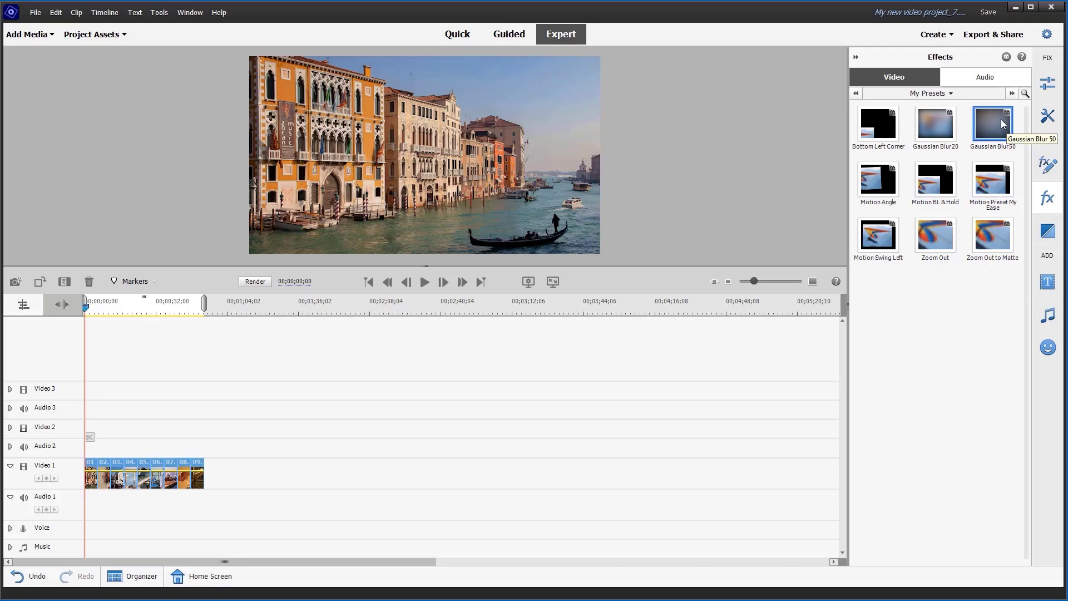
pyautogui.moveTo(1004, 124); pyautogui.dragTo(186, 472)
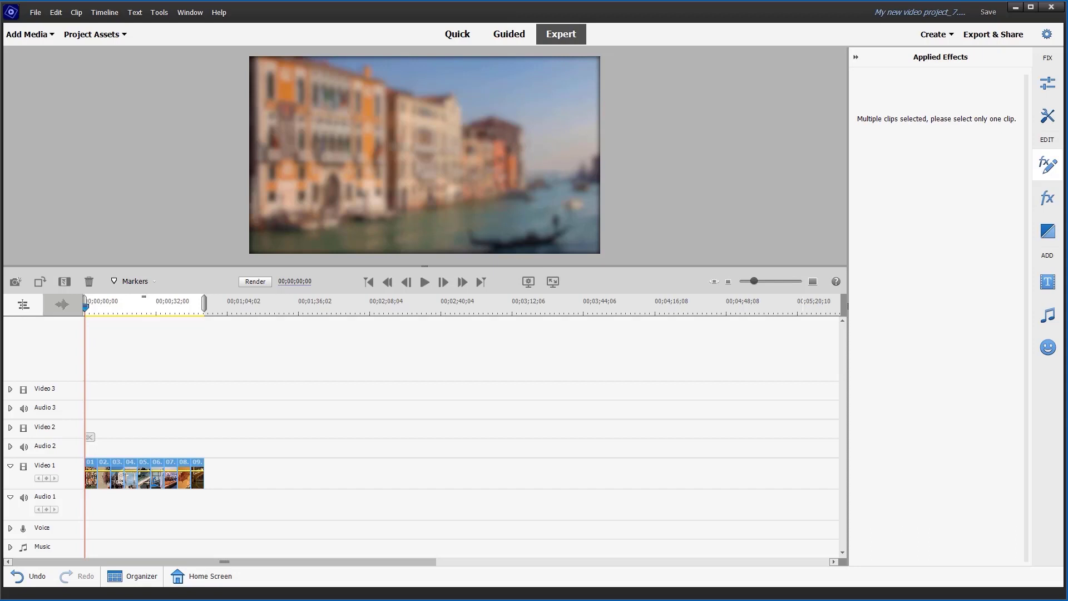
# Set Slash Slide, under the Slide transitions, as the default transition
pyautogui.click(1048, 230)
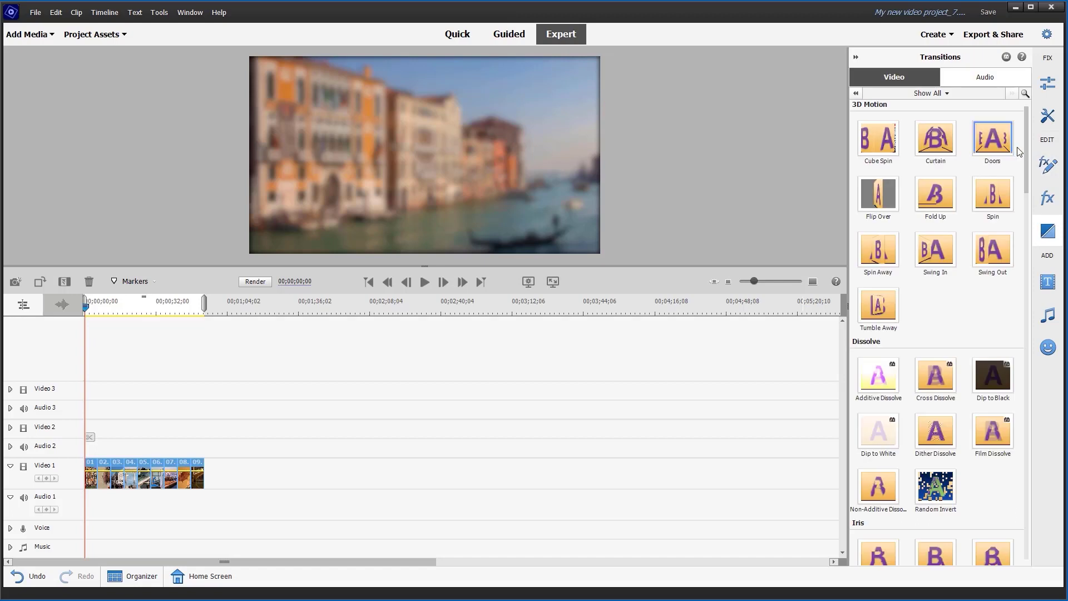
pyautogui.moveTo(1027, 157); pyautogui.dragTo(999, 397)
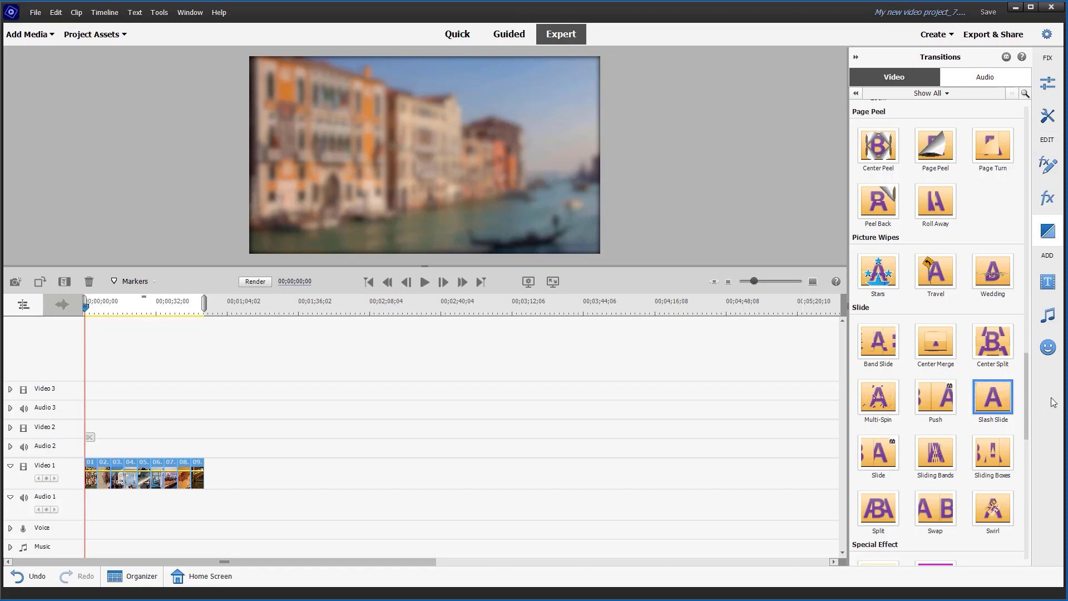
pyautogui.rightClick(1003, 396)
pyautogui.click(1064, 400)
pyautogui.click(993, 452)
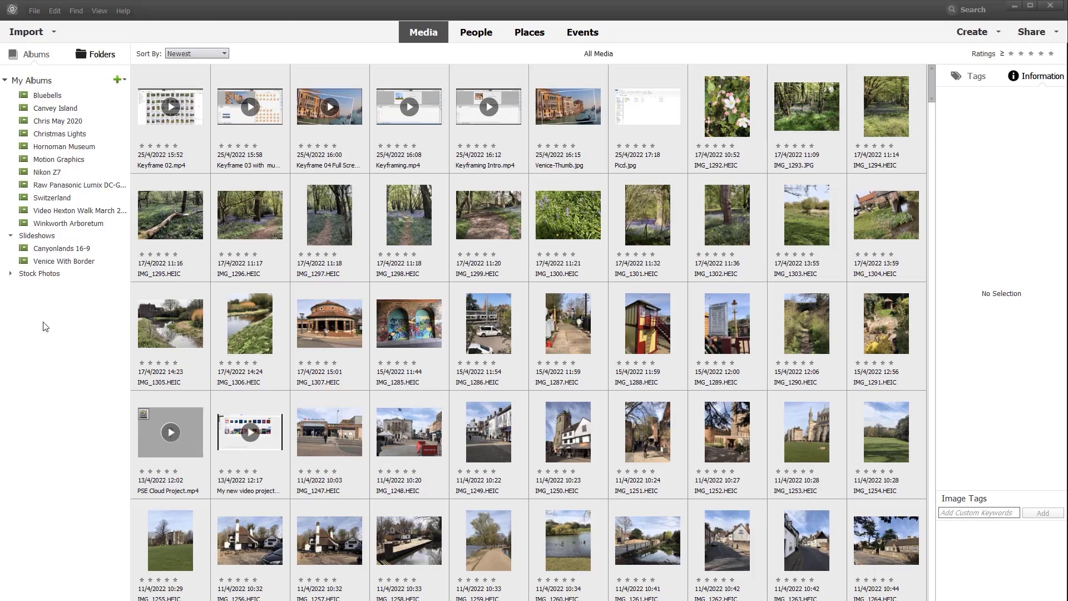
# Select all nine photos in the Venice With Border album and send them to the Video Editor
pyautogui.click(45, 261)
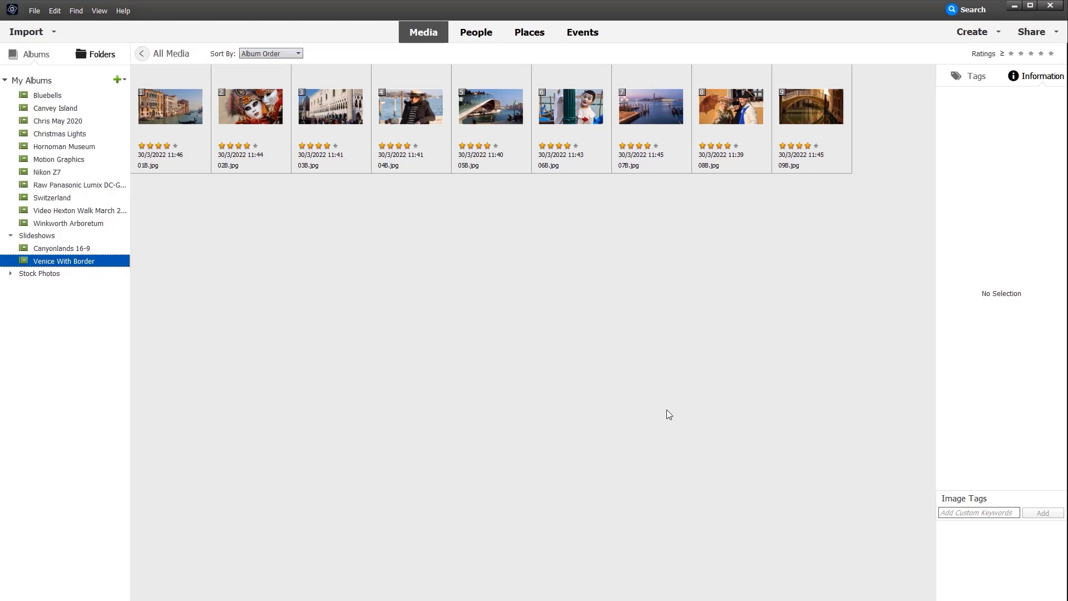
pyautogui.click(170, 108)
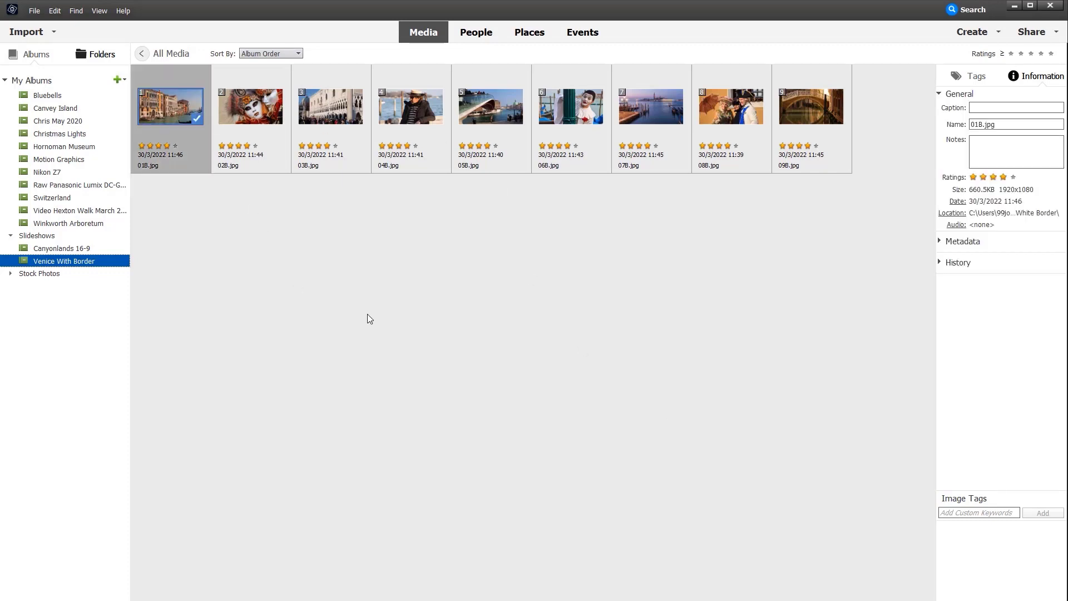
pyautogui.hotkey('ctrl', 'a')
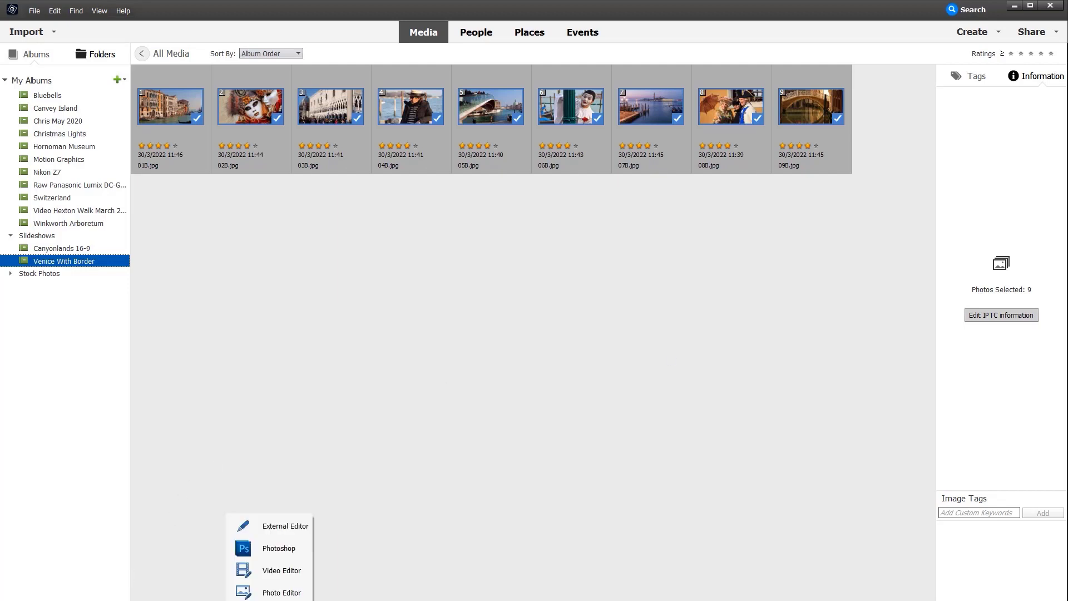
pyautogui.click(281, 570)
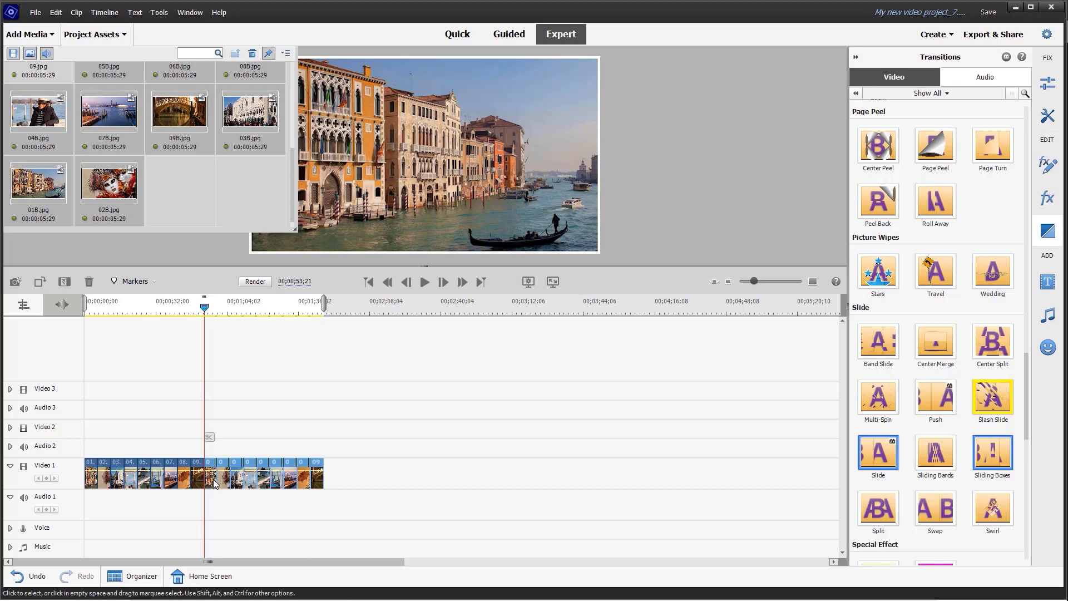
# Move the bordered clips to the start of Video 2, rewind the playhead, and close Project Assets
pyautogui.moveTo(214, 483); pyautogui.dragTo(94, 435)
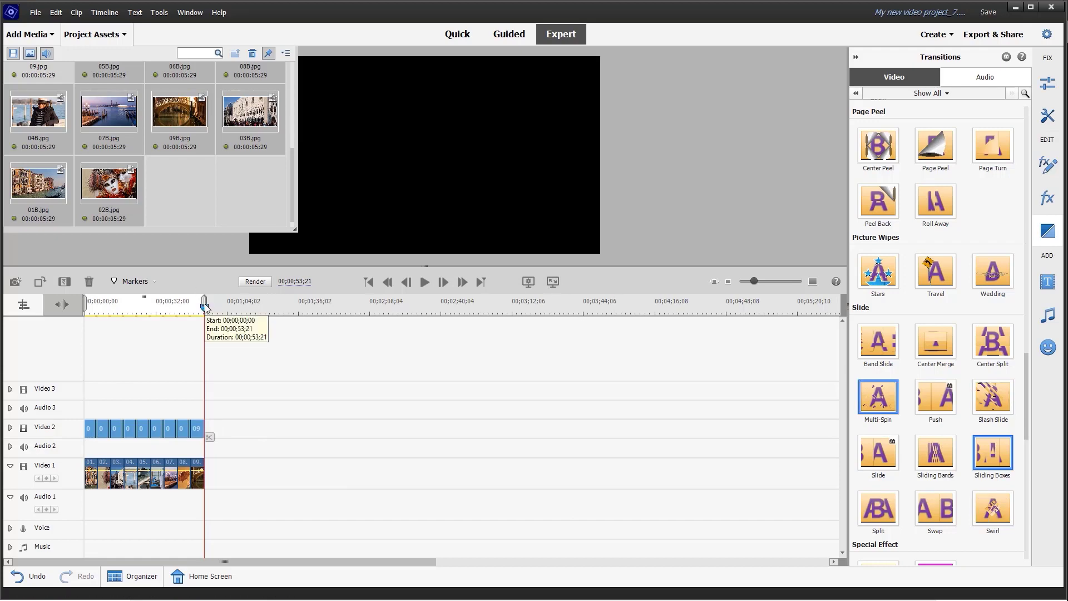
pyautogui.moveTo(205, 307); pyautogui.dragTo(62, 313)
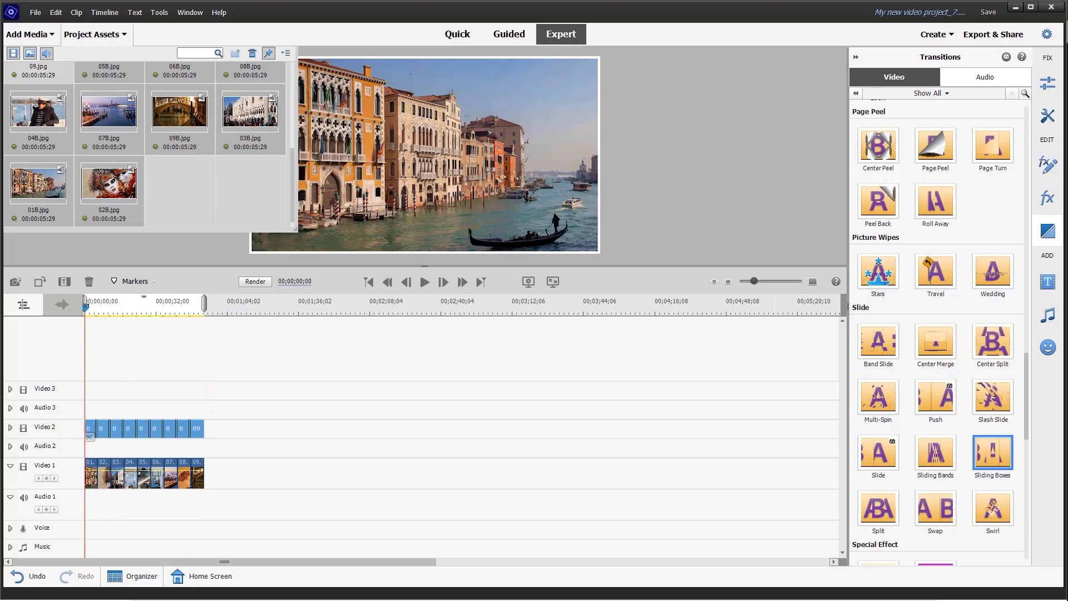
pyautogui.click(111, 34)
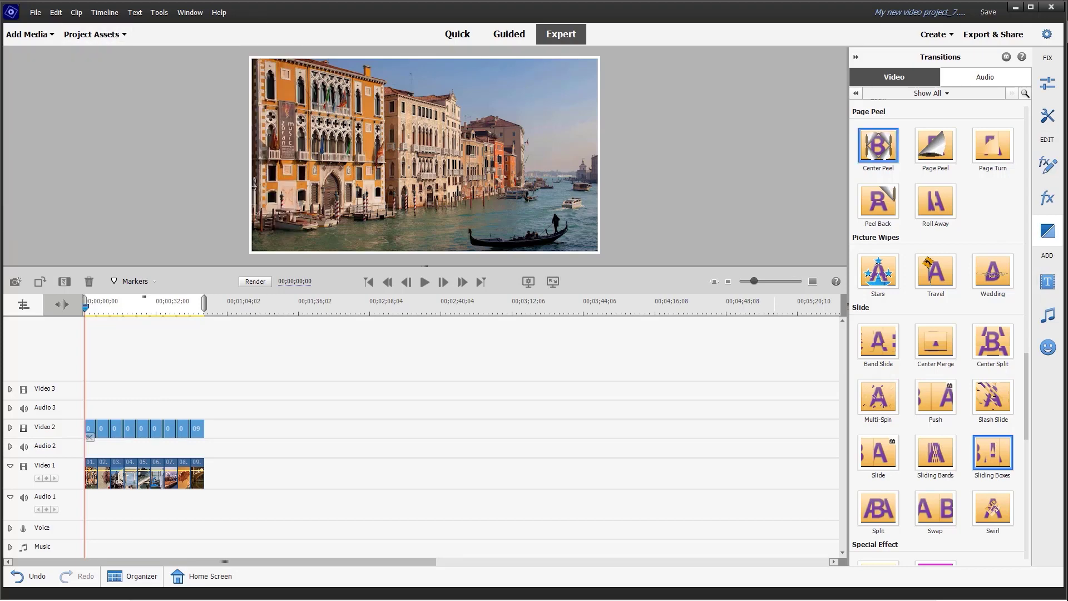
# Apply the Motion Swing Left preset from My Presets to the bordered clips on Video 2
pyautogui.click(1060, 200)
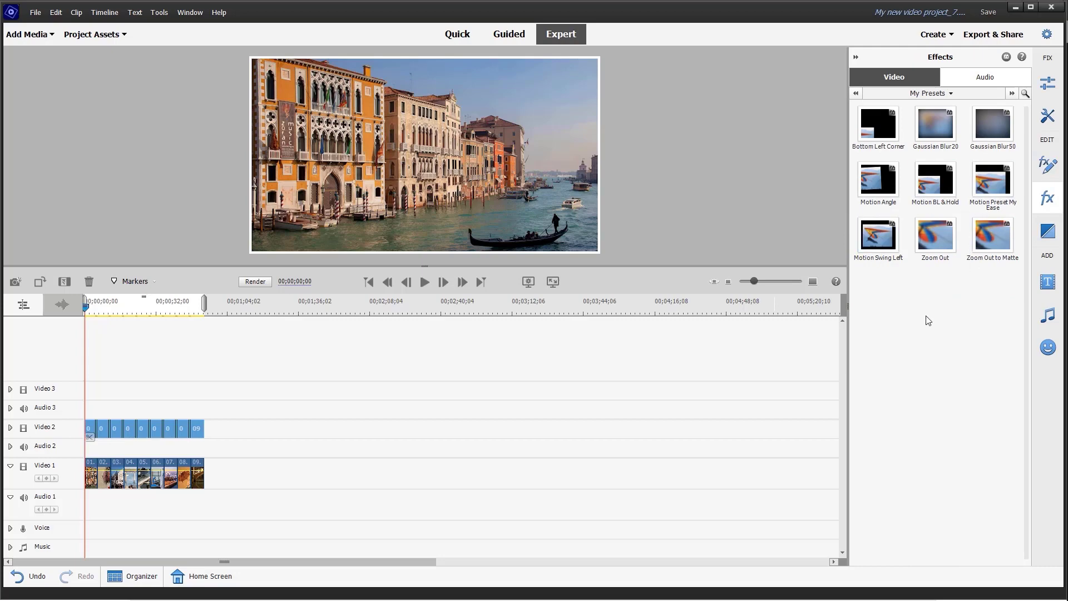
pyautogui.click(878, 235)
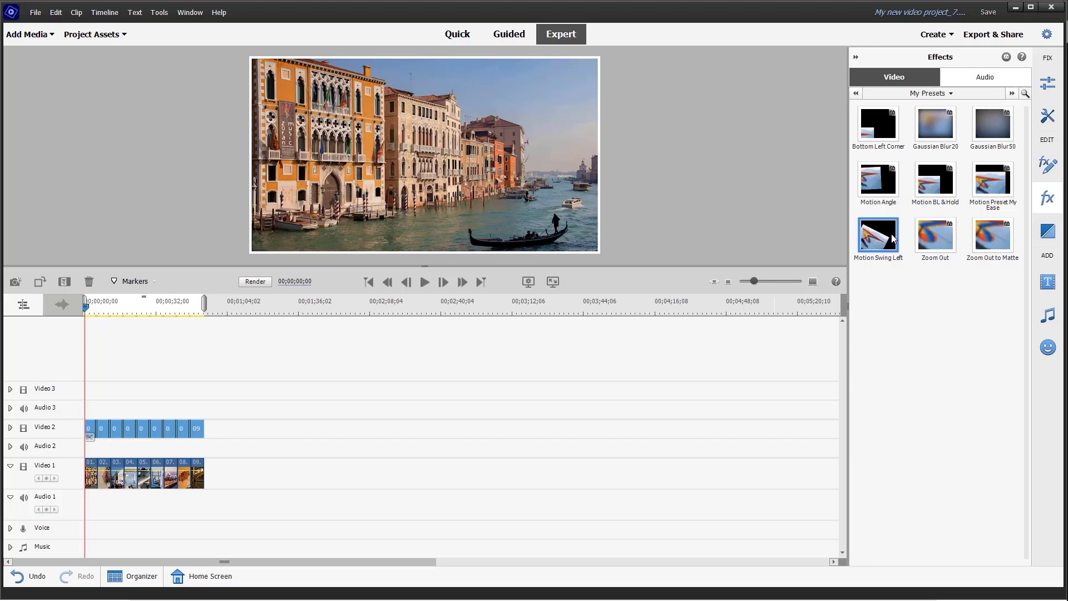
pyautogui.moveTo(893, 238); pyautogui.dragTo(170, 431)
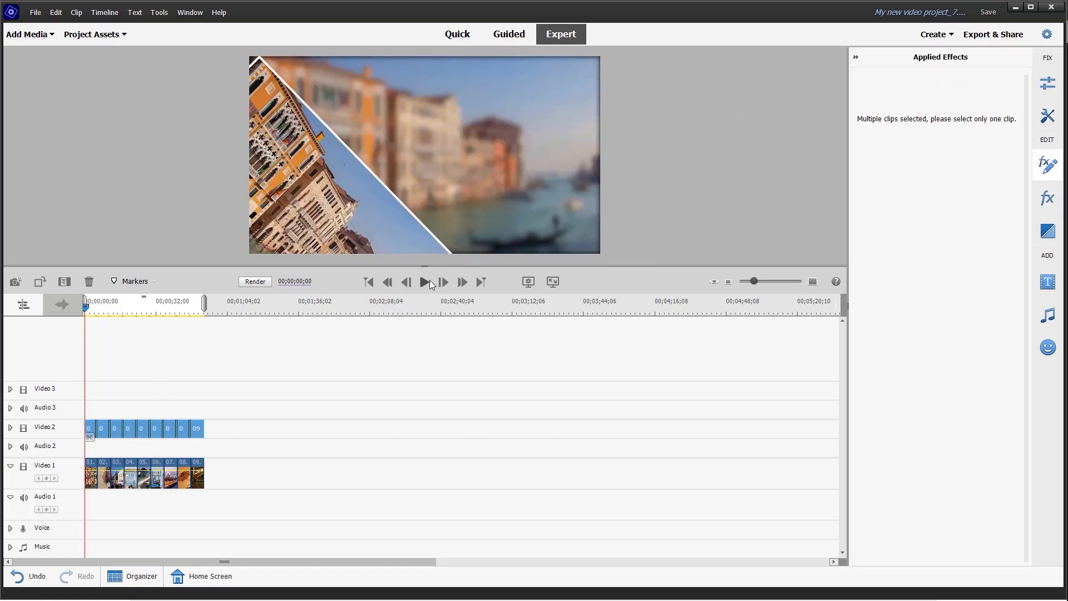
# Play and stop a slideshow preview, return to the start, and show the Music Score library
pyautogui.click(425, 284)
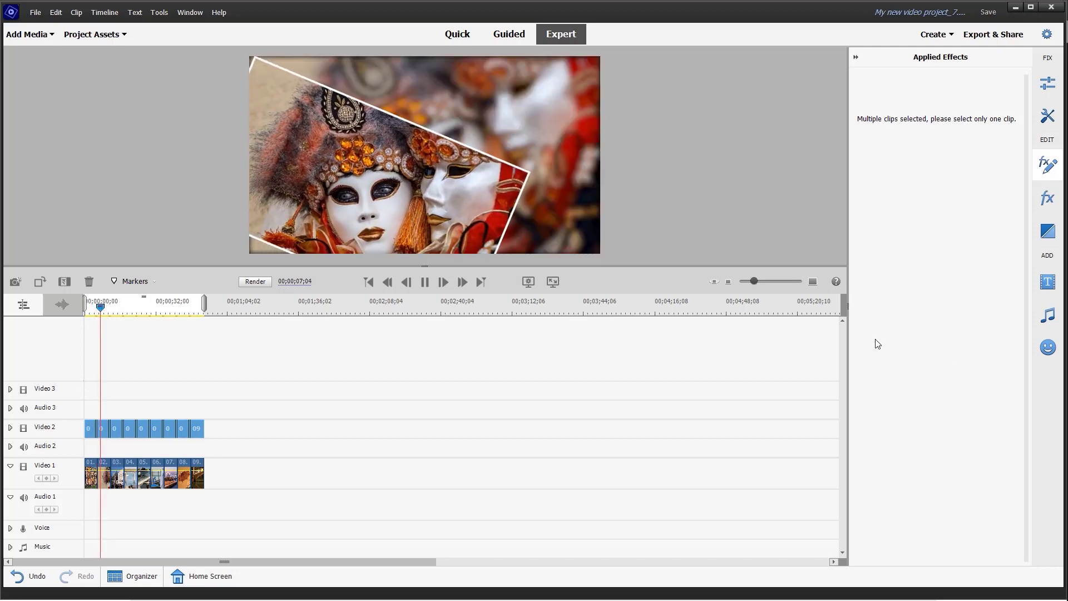
pyautogui.click(425, 282)
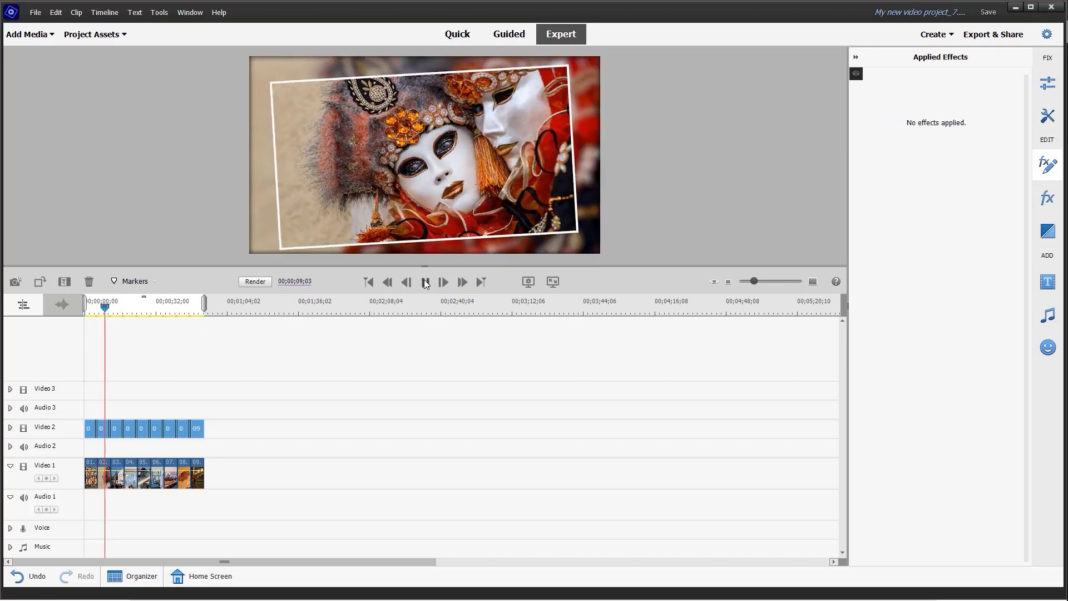
pyautogui.press('Home')
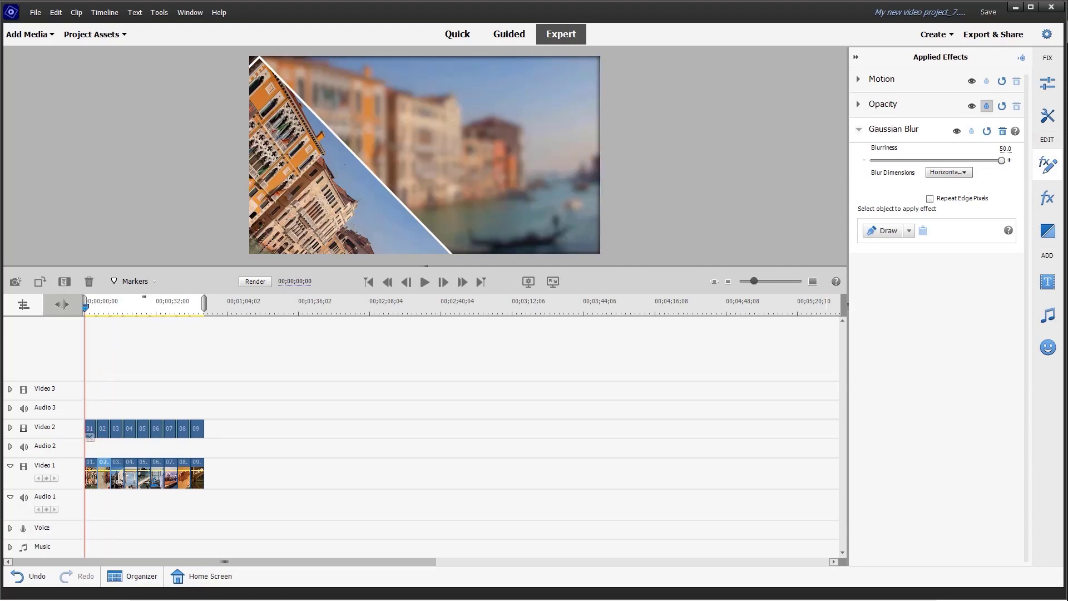
pyautogui.click(1048, 316)
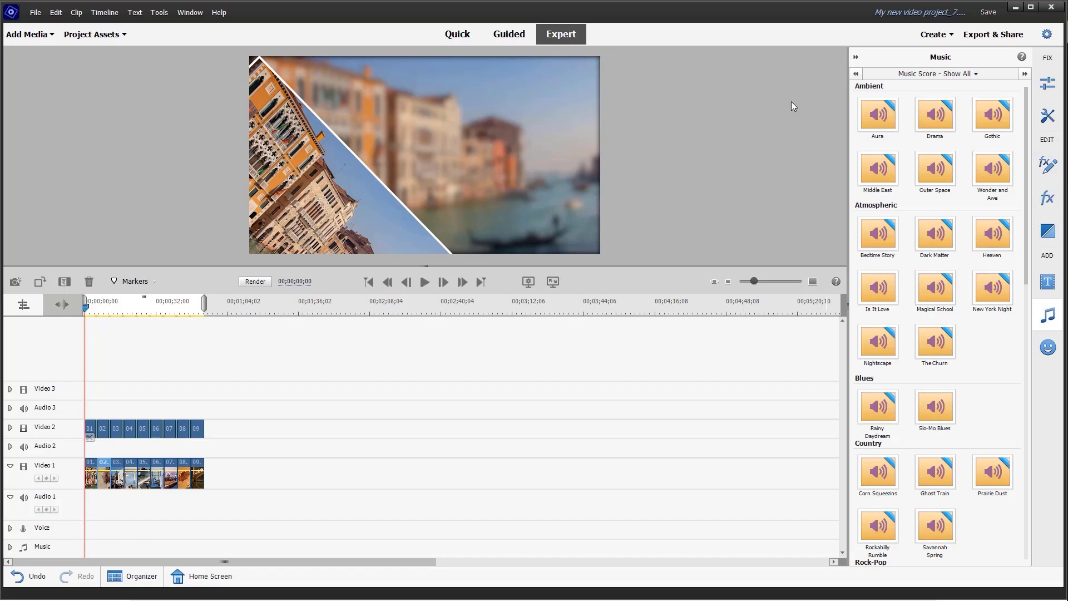
# Add the Is It Love score to the Music track with Fit Entire Video enabled
pyautogui.moveTo(879, 296)
pyautogui.moveTo(884, 285); pyautogui.dragTo(86, 555)
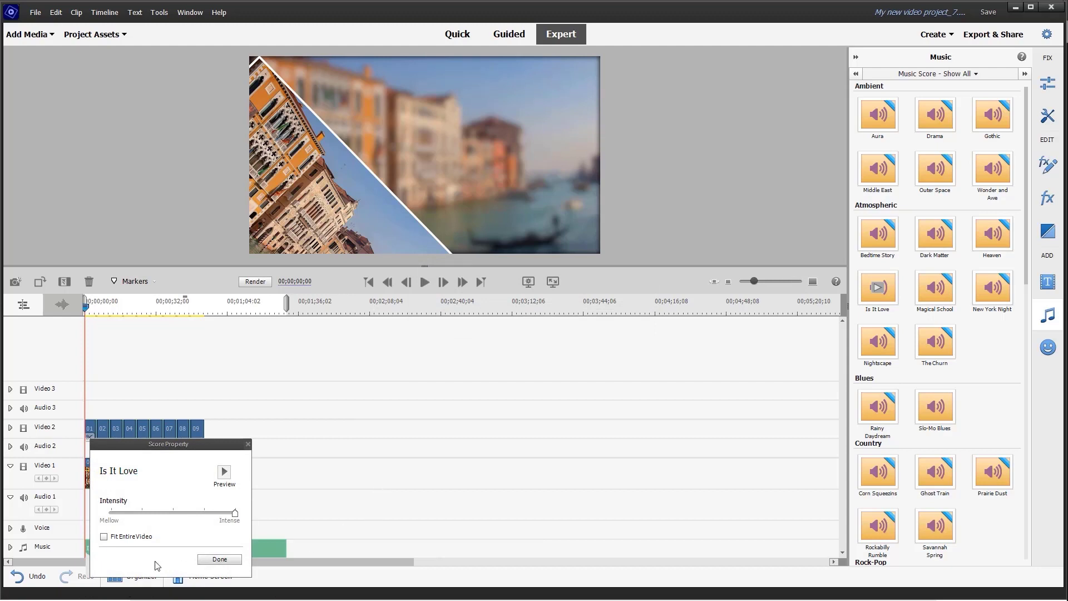
pyautogui.click(105, 537)
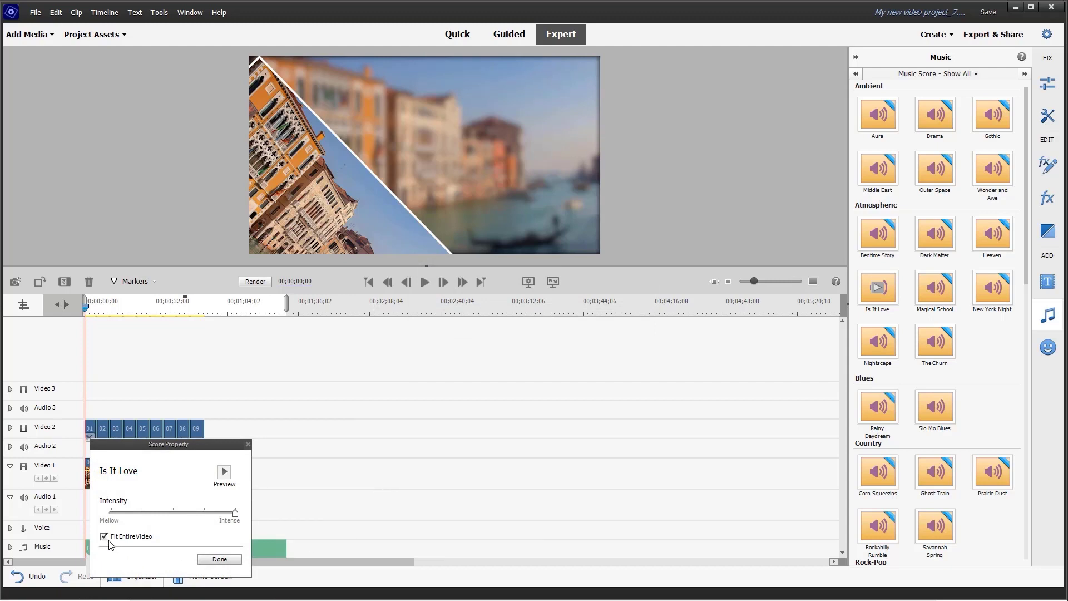
pyautogui.click(220, 558)
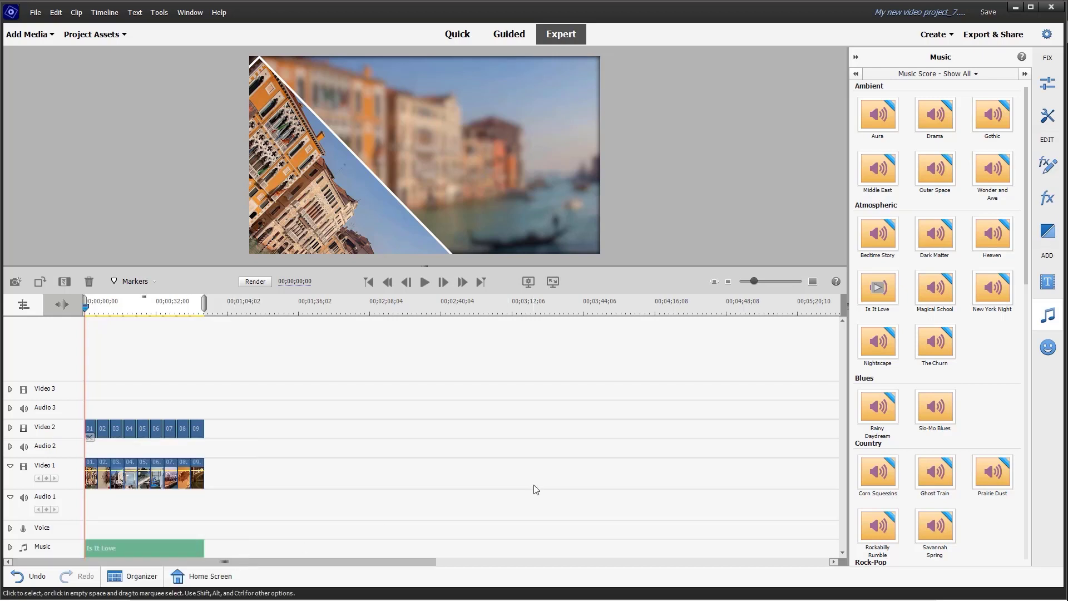